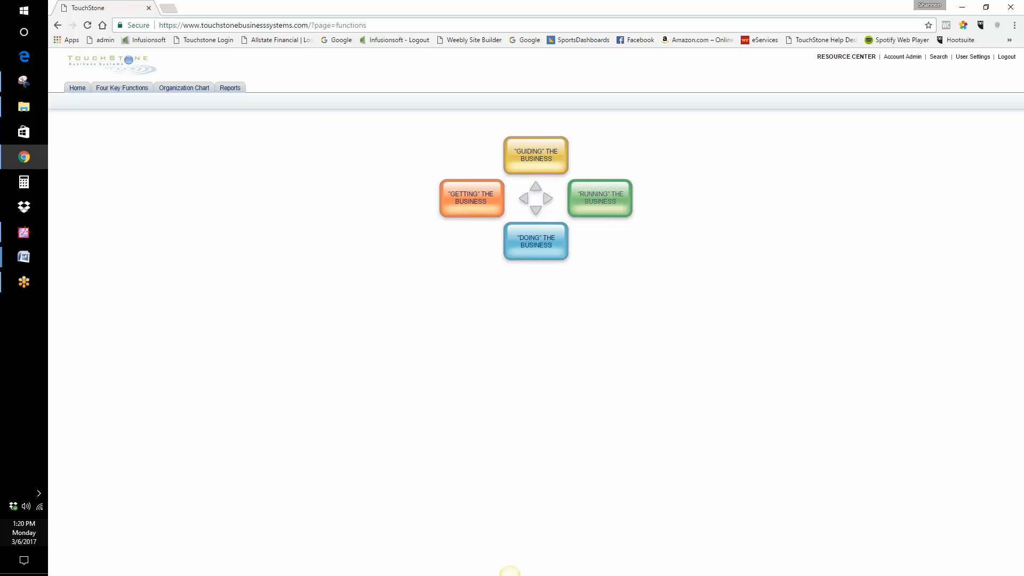
# Step: Open the Time off or Vacation Request Form process under Human Resources in the "Running" the Business function
pyautogui.click(600, 201)
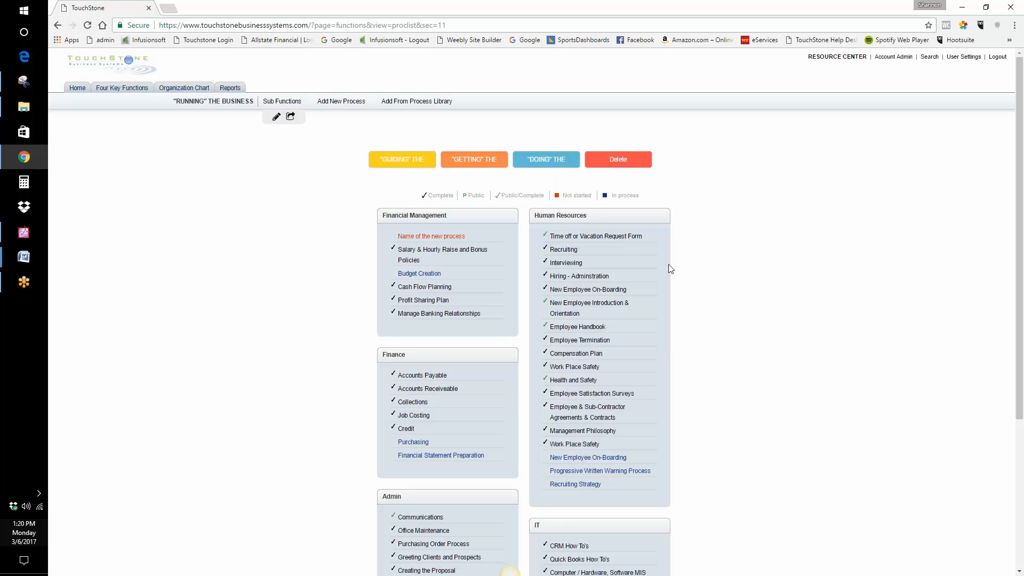
pyautogui.click(601, 241)
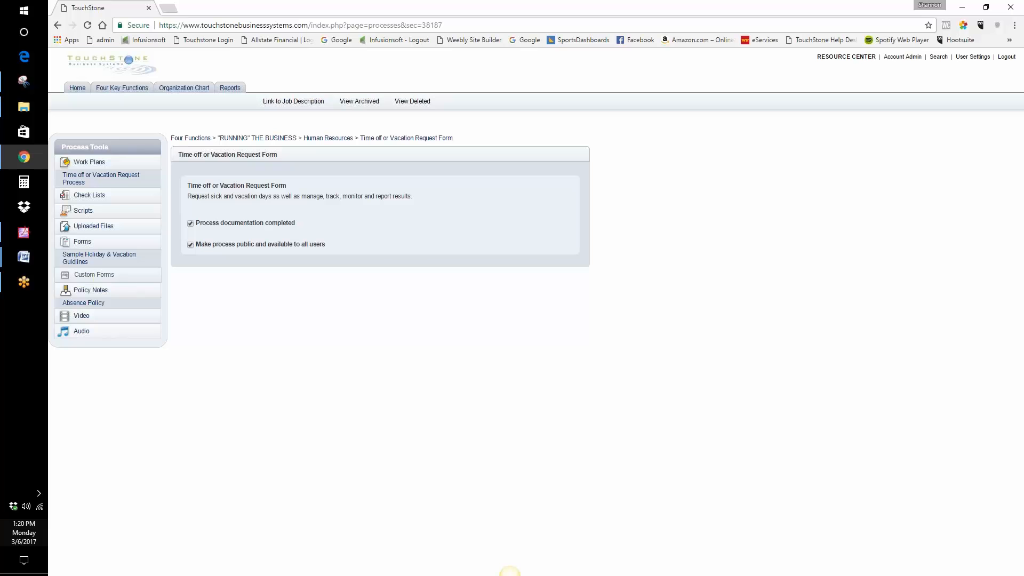
# Step: View the Sample Holiday & Vacation Guidlines form in its text editor and save it without edits
pyautogui.click(79, 259)
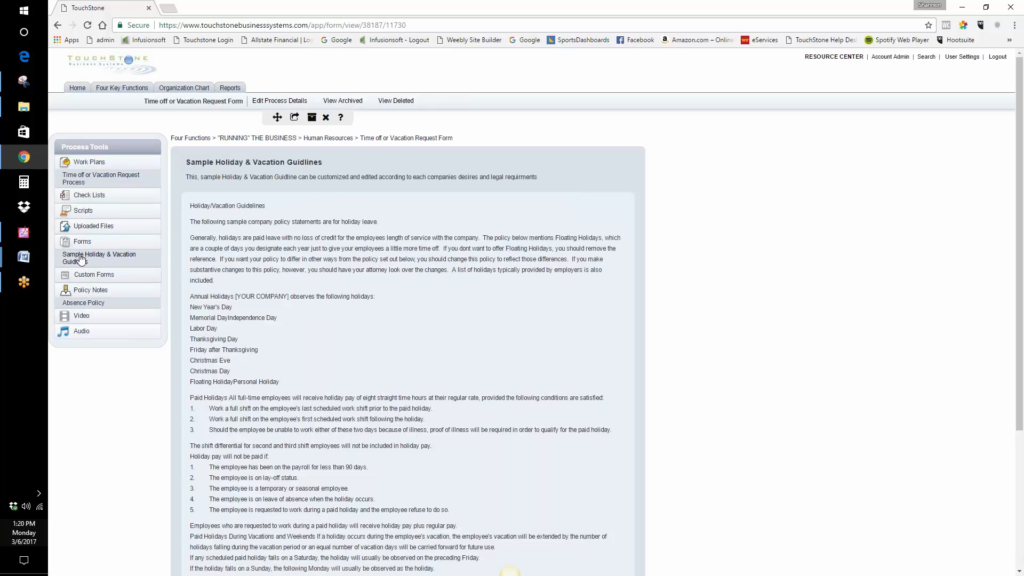
pyautogui.click(273, 256)
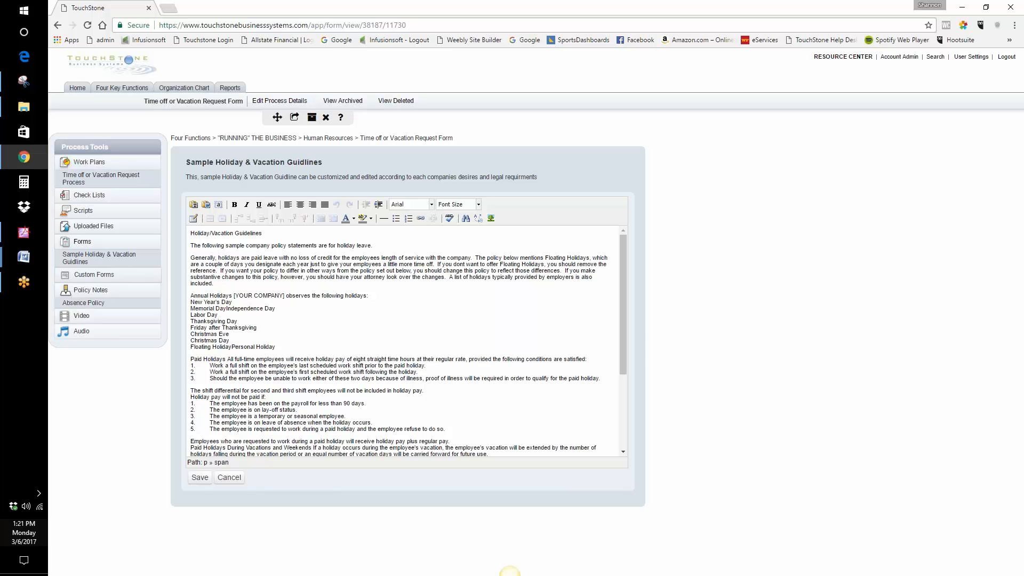
pyautogui.click(200, 477)
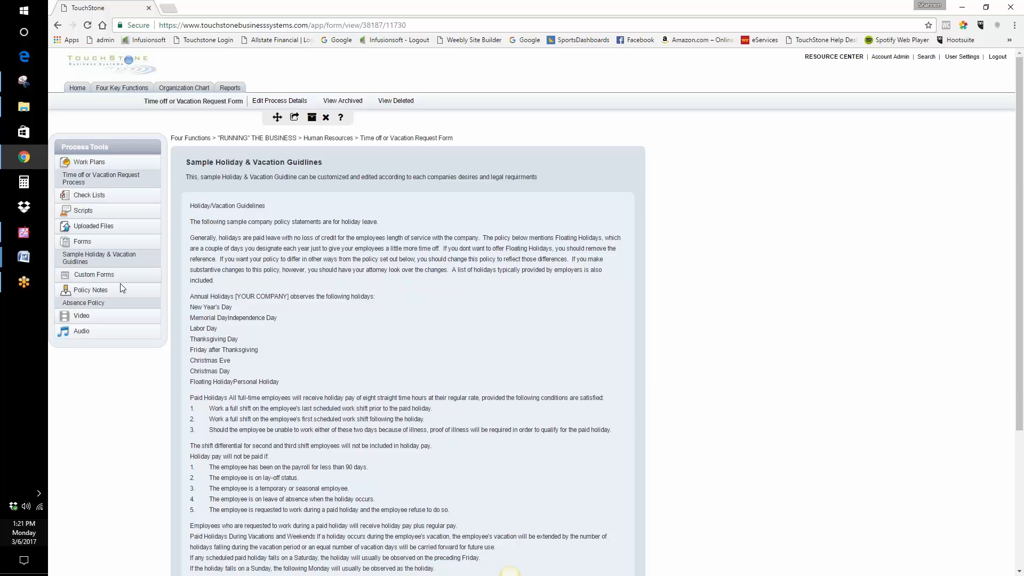
# Step: Create a new custom form titled "Time off request" in this process, leaving the objective blank
pyautogui.click(87, 276)
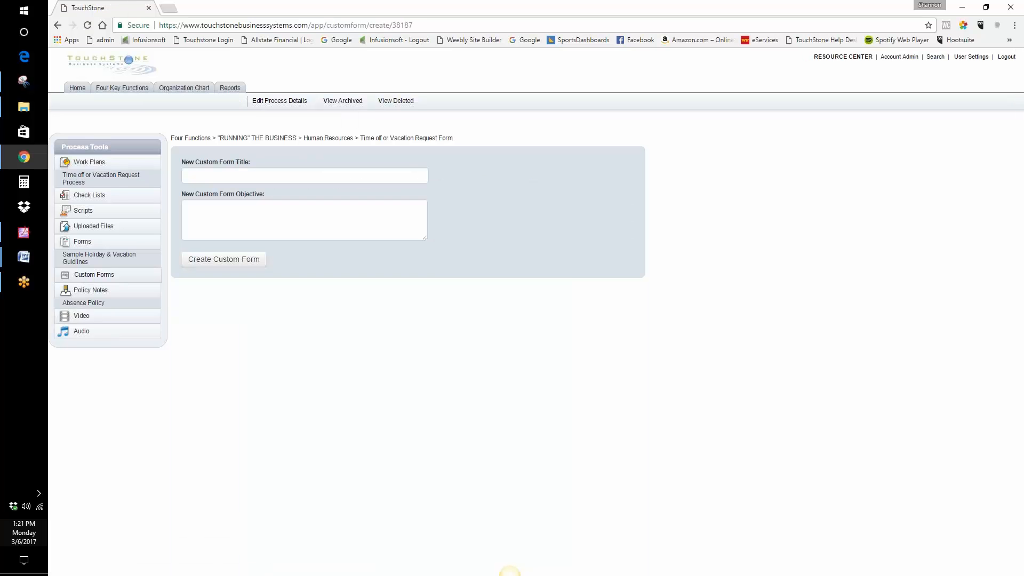
pyautogui.click(213, 176)
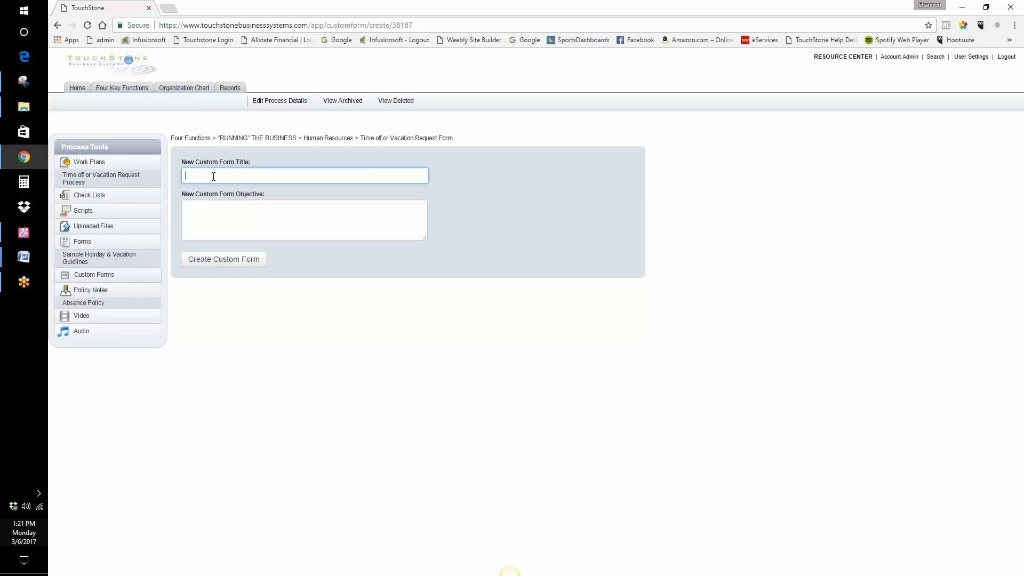
pyautogui.write('T')
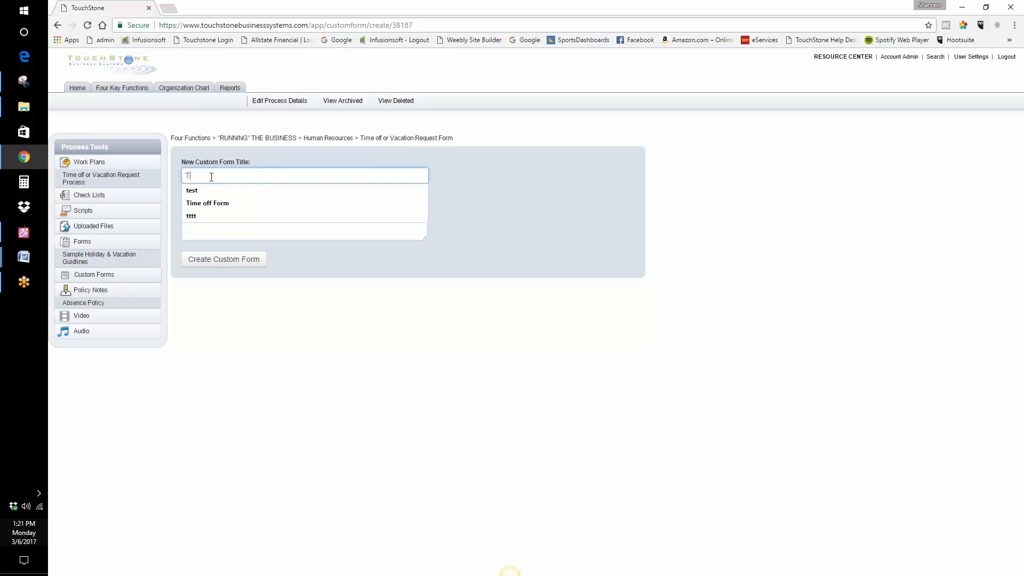
pyautogui.write('o')
pyautogui.write('ime off')
pyautogui.write(' r')
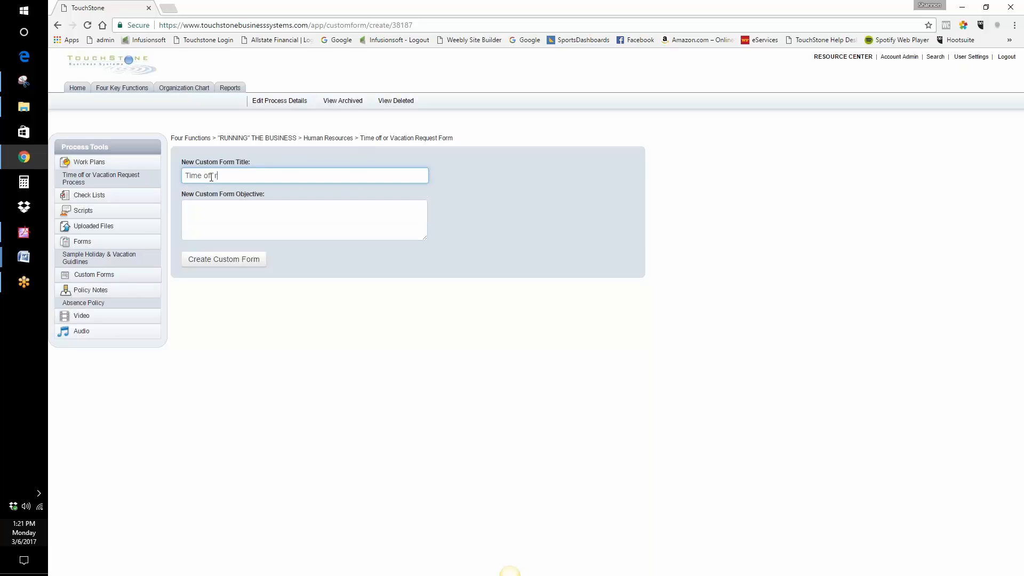
pyautogui.write('equest')
pyautogui.click(222, 258)
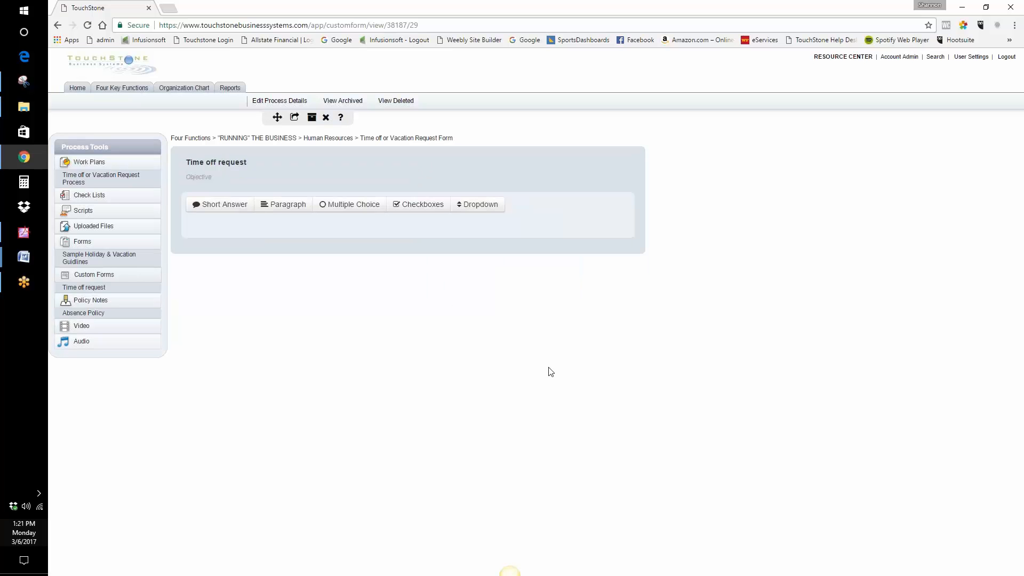
# Step: Add a short answer field labelled "Name" to the Time off request form and save it
pyautogui.click(225, 207)
pyautogui.click(412, 168)
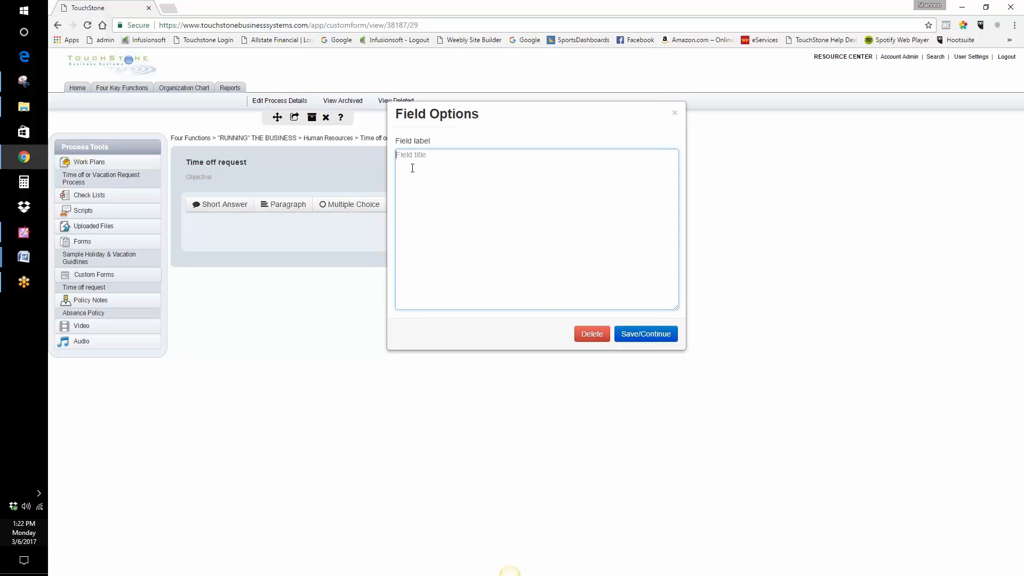
pyautogui.write('Nm')
pyautogui.press('BackSpace')
pyautogui.write('ame')
pyautogui.click(646, 334)
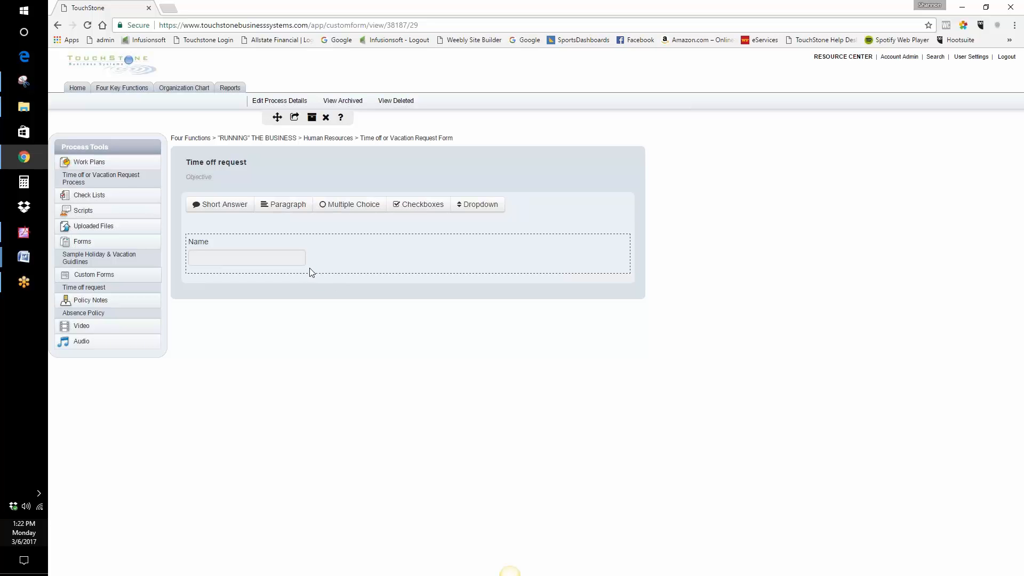
# Step: Add a second short answer field labelled "Date" to the form and save it
pyautogui.click(240, 200)
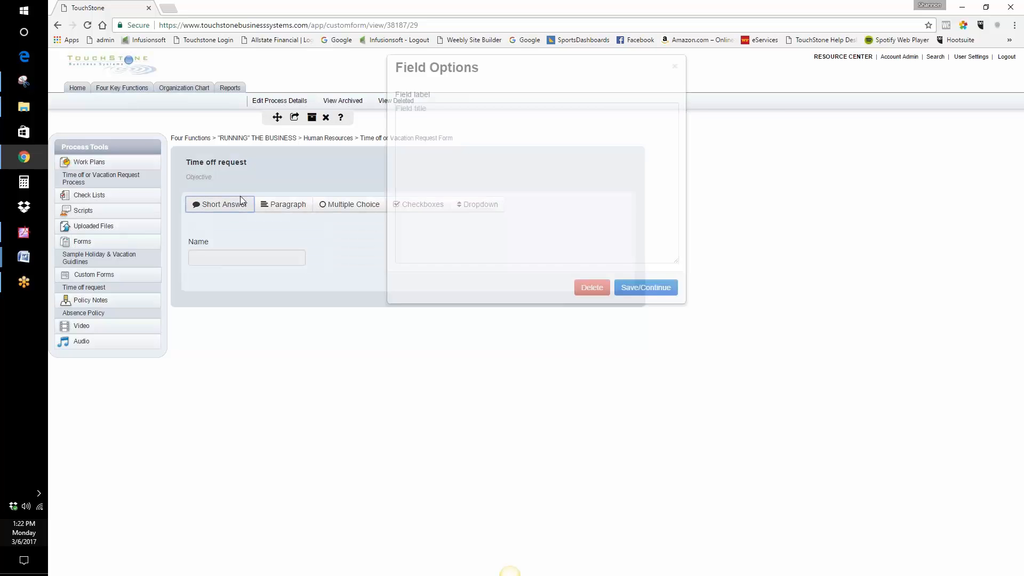
pyautogui.click(398, 160)
pyautogui.write('Da')
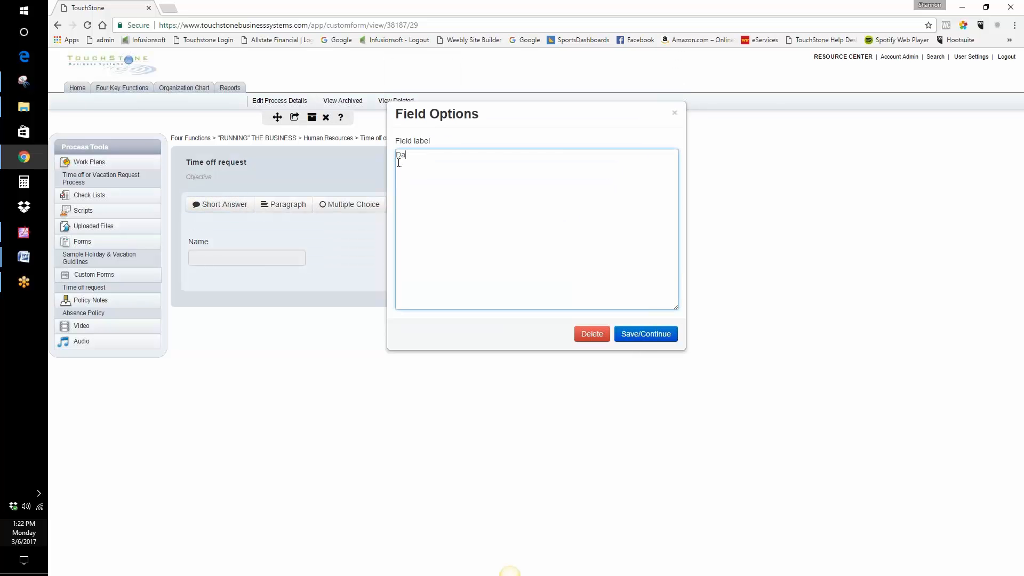
pyautogui.write('te')
pyautogui.click(656, 334)
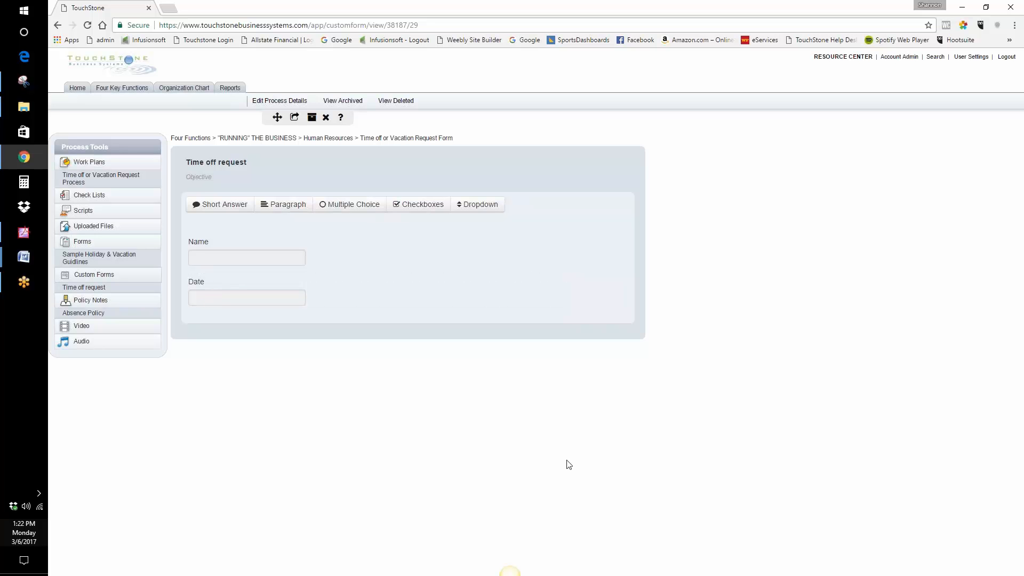
# Step: Add a paragraph field labelled "I request the following days off" to the form and save it
pyautogui.click(282, 206)
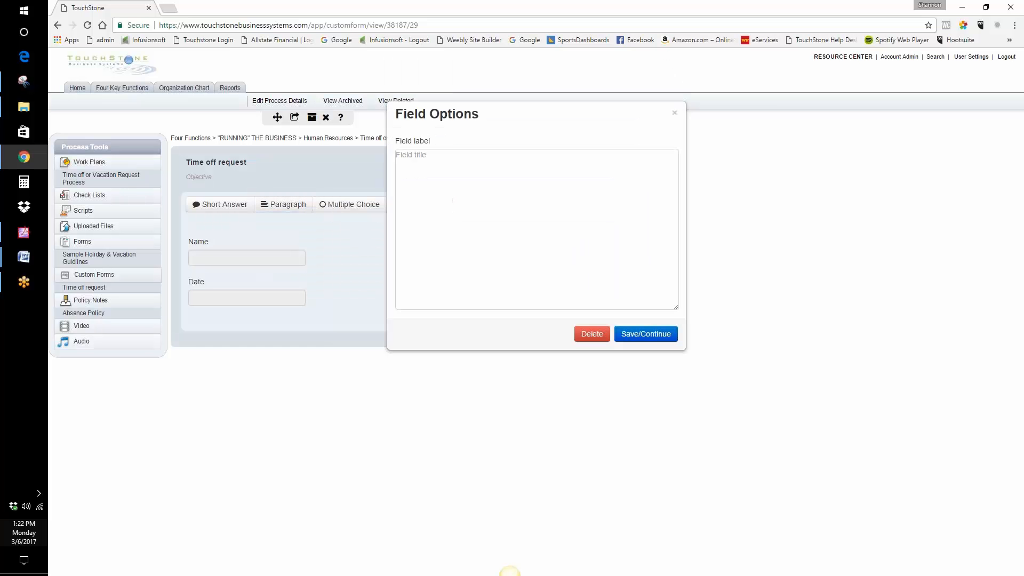
pyautogui.click(421, 159)
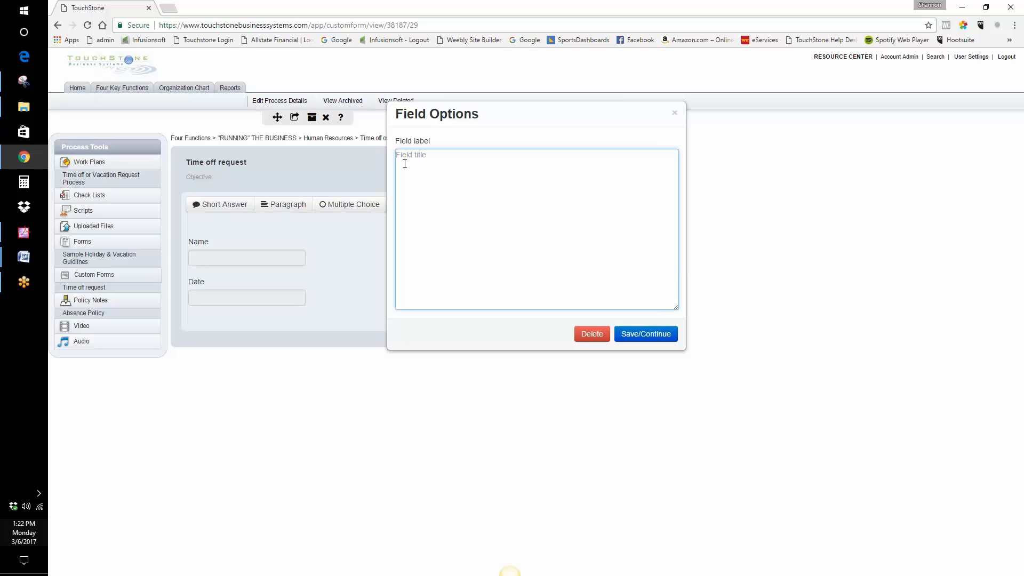
pyautogui.write('I request the fo')
pyautogui.write('lowing')
pyautogui.press('BackSpace')
pyautogui.press('BackSpace')
pyautogui.press('BackSpace')
pyautogui.press('BackSpace')
pyautogui.press('BackSpace')
pyautogui.press('BackSpace')
pyautogui.press('BackSpace')
pyautogui.write('llowing days off')
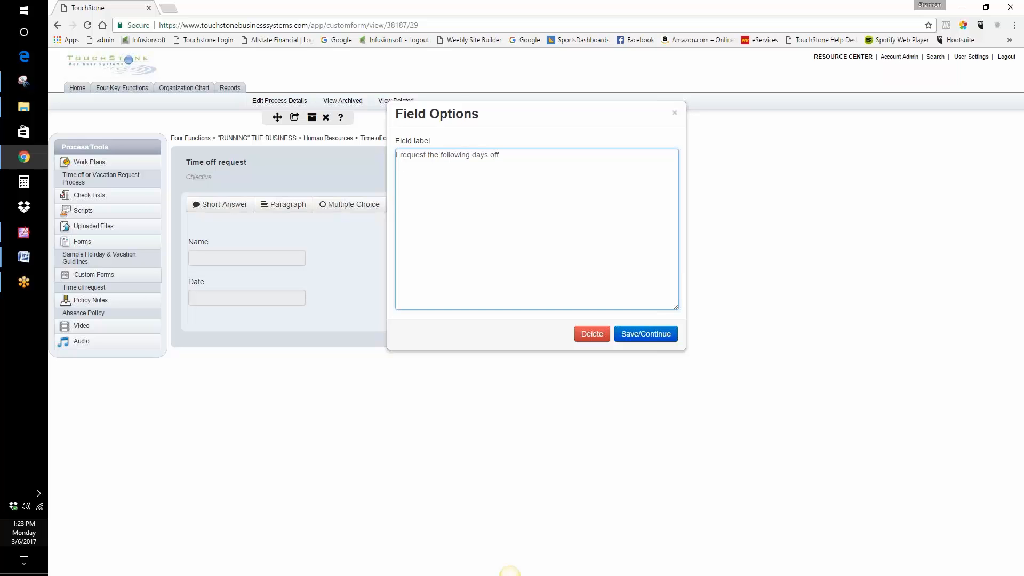
pyautogui.click(646, 334)
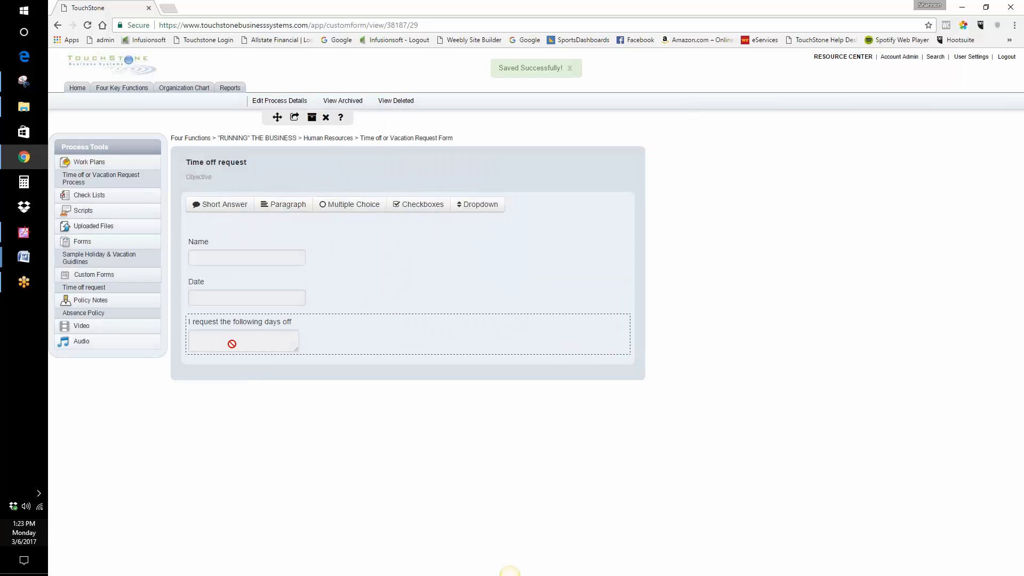
# Step: Try widening the answer box of the days-off paragraph field and save its field options
pyautogui.moveTo(297, 350); pyautogui.dragTo(448, 351)
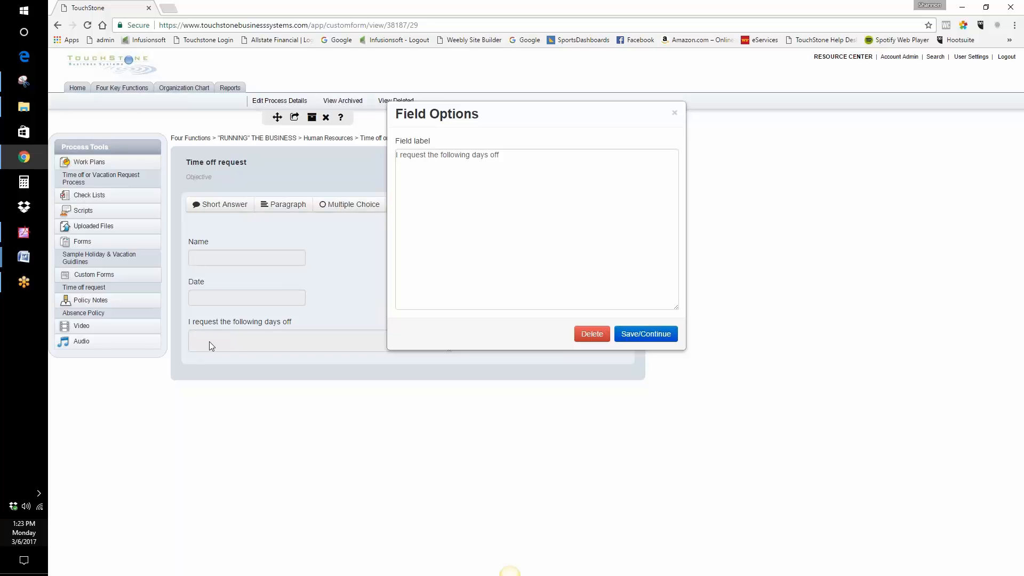
pyautogui.click(629, 335)
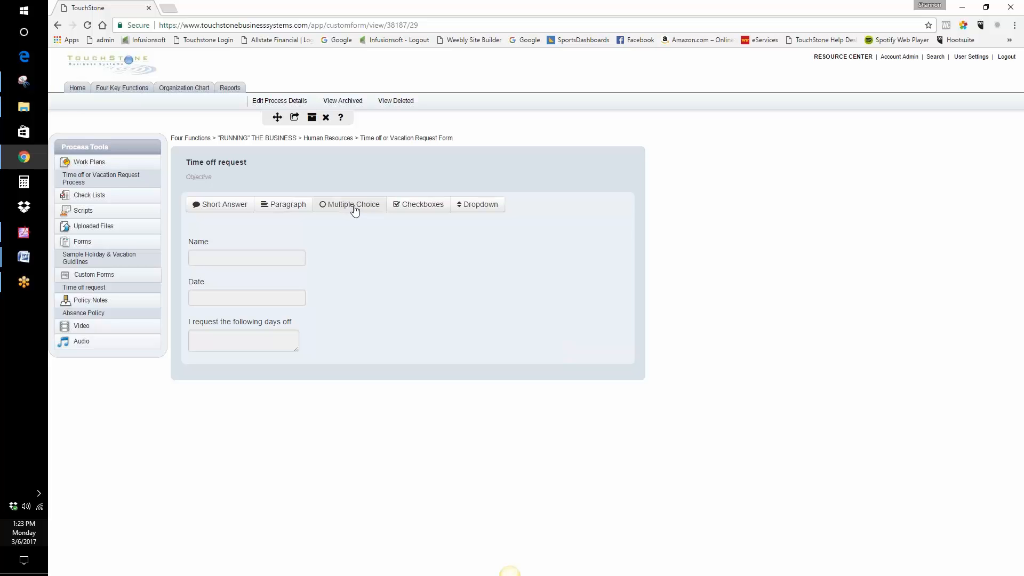
# Step: Add a multiple choice field labelled "Check the following reasons" with the choices vacation, personal and sick time
pyautogui.click(352, 207)
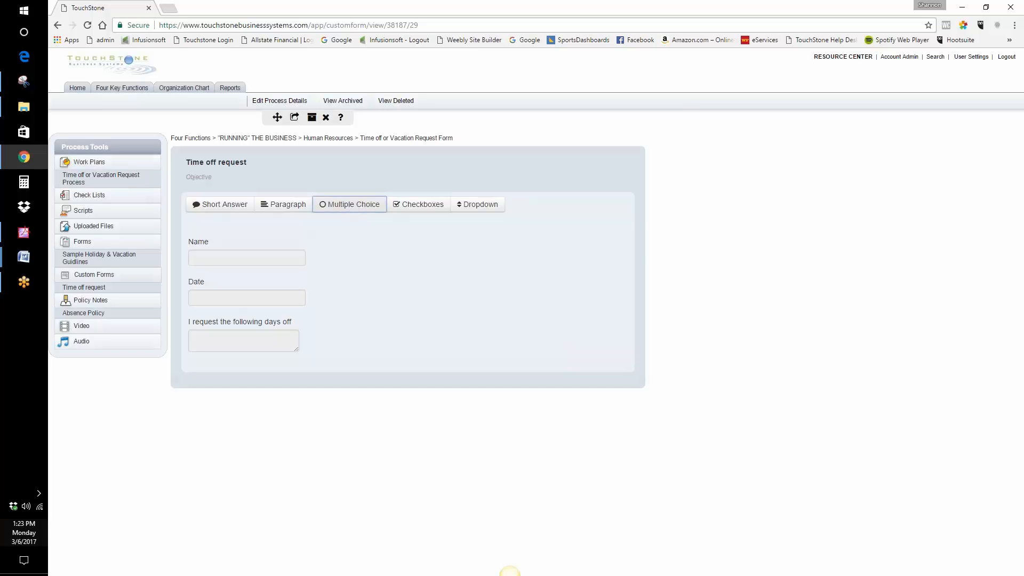
pyautogui.click(406, 156)
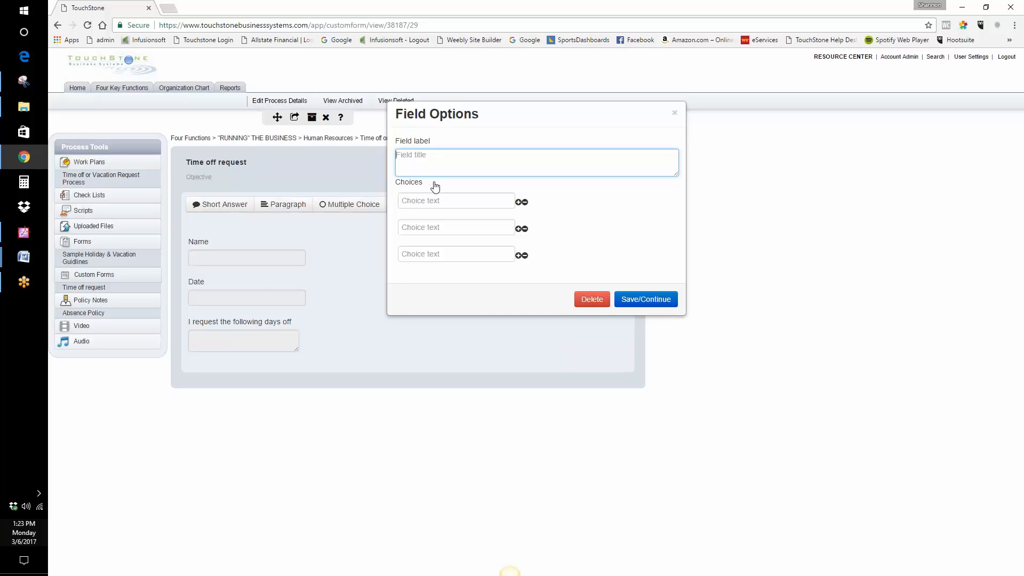
pyautogui.write('Check the following reasons')
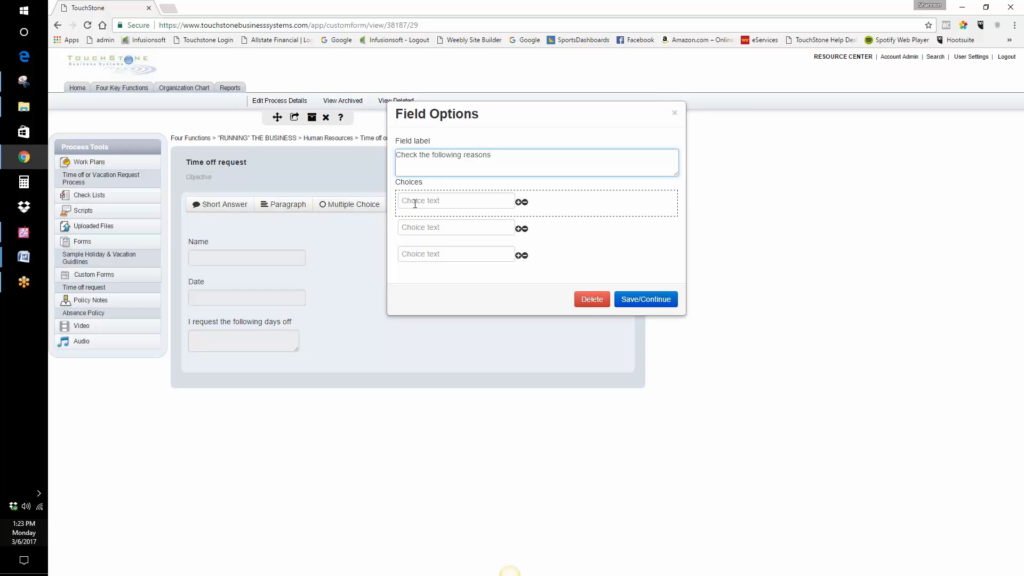
pyautogui.click(416, 200)
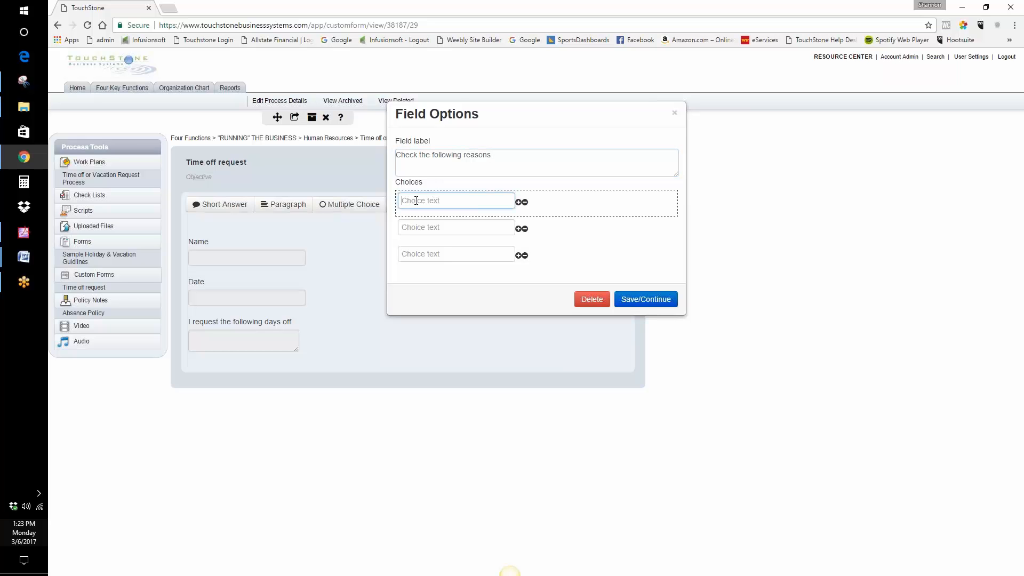
pyautogui.write('vacation')
pyautogui.click(421, 229)
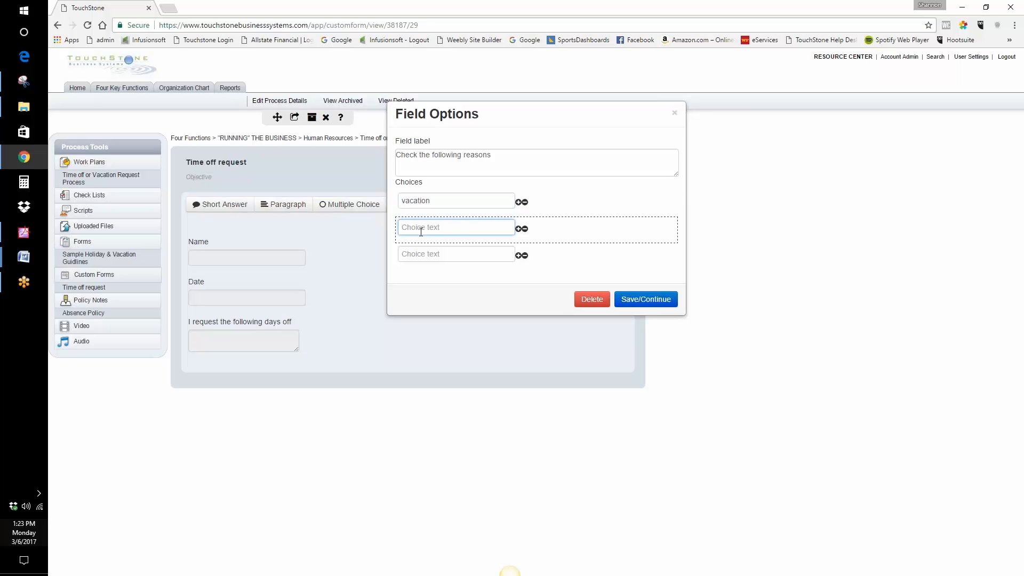
pyautogui.write('perso')
pyautogui.write('nal')
pyautogui.click(425, 255)
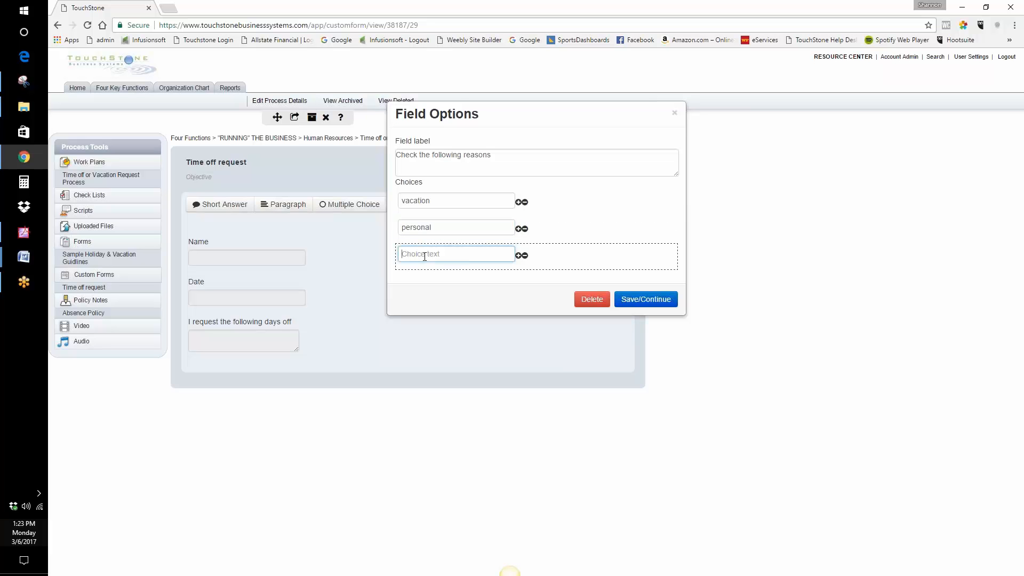
pyautogui.write('sick time')
# Step: Add a fourth choice, "doctors appt", to the multiple choice field and save it
pyautogui.click(518, 255)
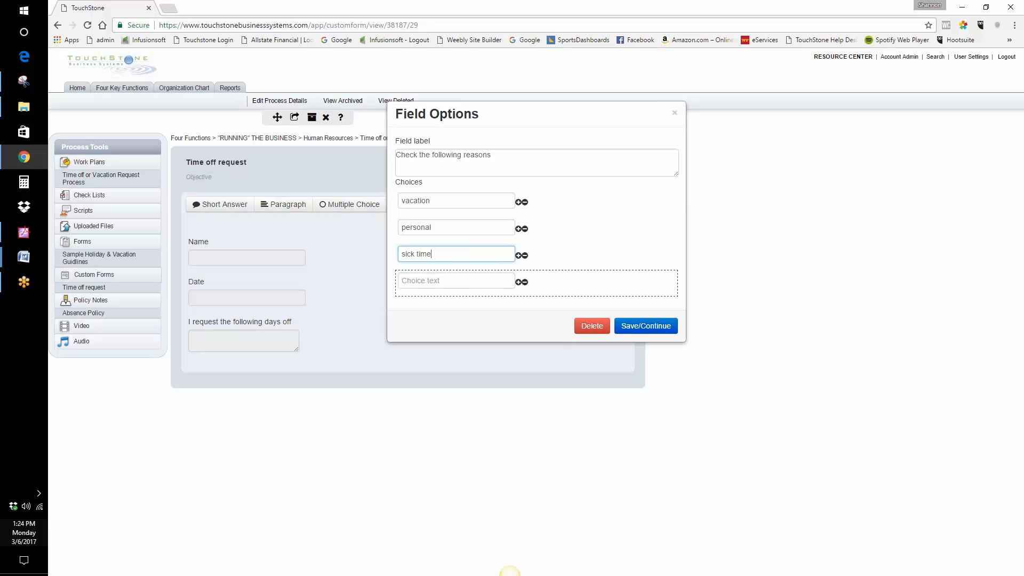
pyautogui.click(409, 284)
pyautogui.write('do')
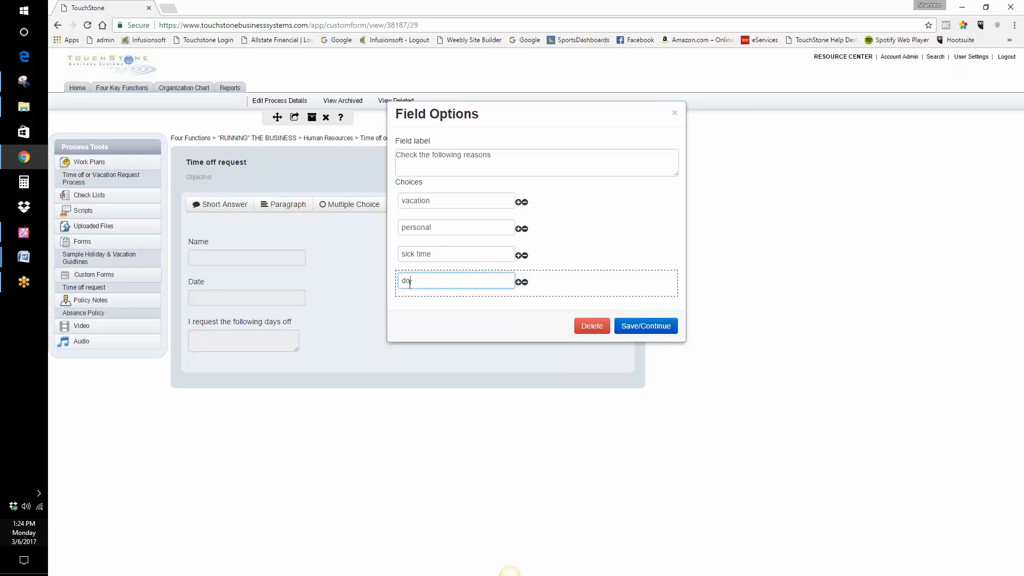
pyautogui.write('ctors appt')
pyautogui.click(646, 325)
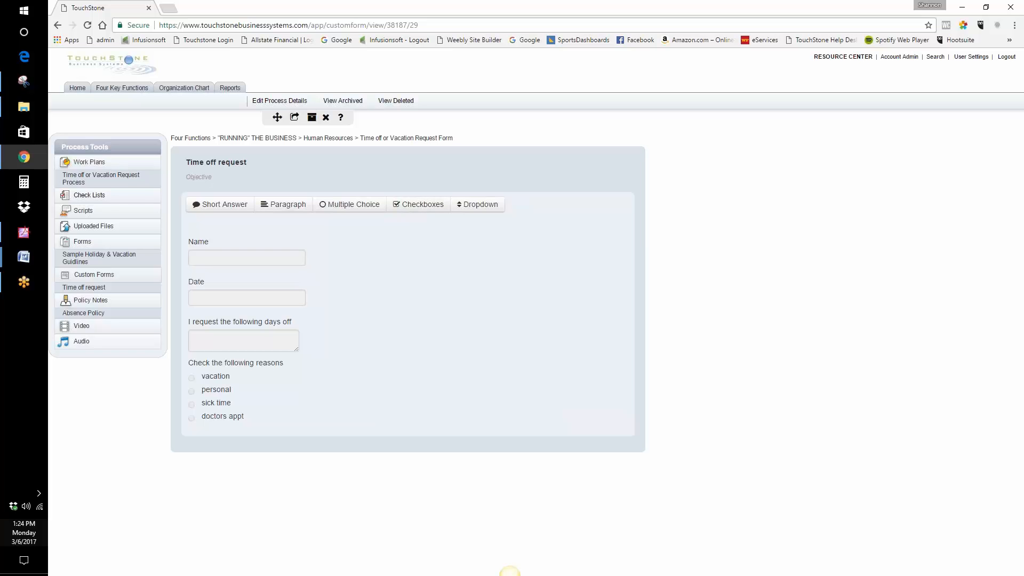
# Step: Add a checkboxes field labelled "reasons" with the choices A, B and C to the form and save it
pyautogui.click(419, 208)
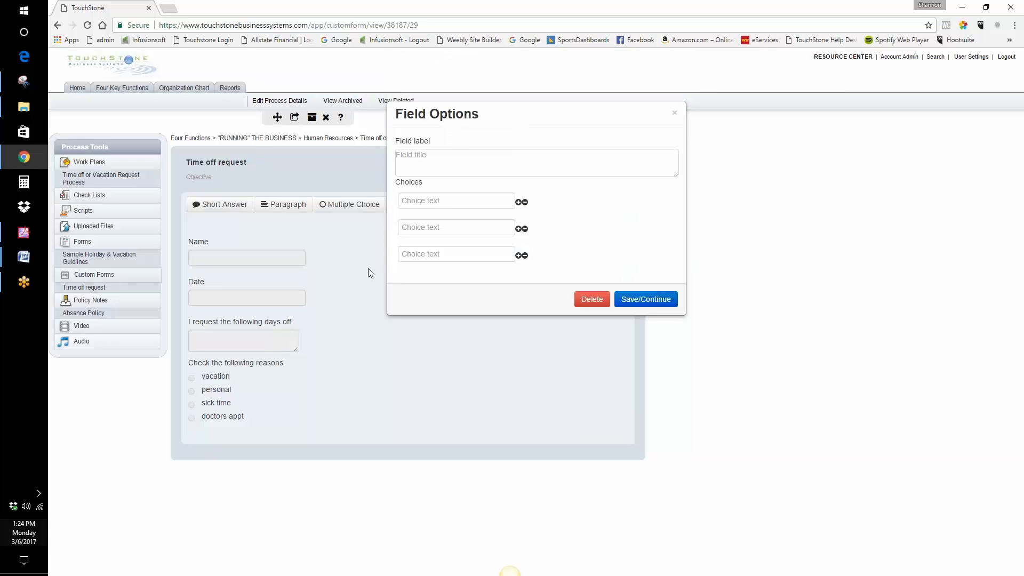
pyautogui.click(415, 158)
pyautogui.write('reasons')
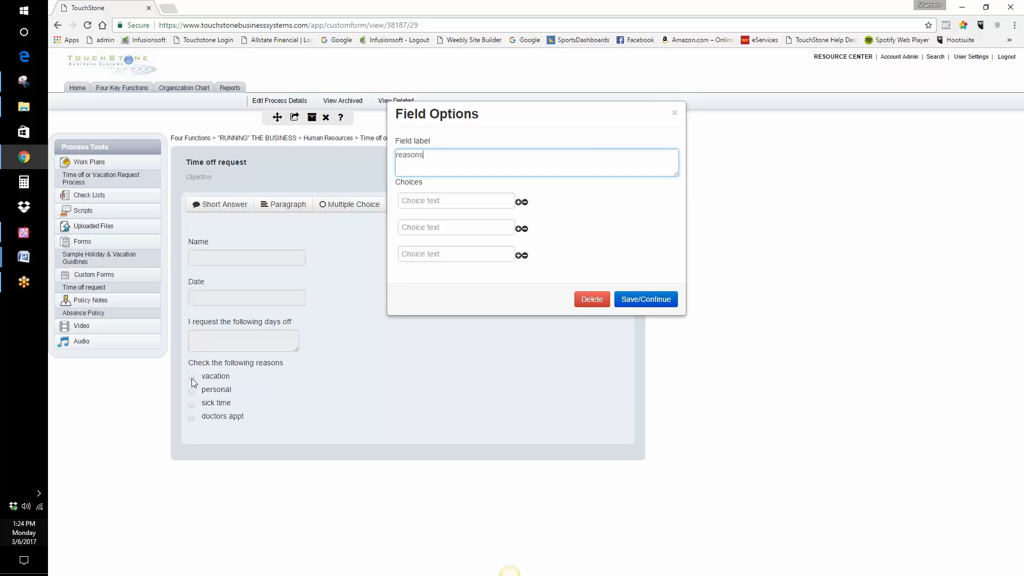
pyautogui.click(433, 196)
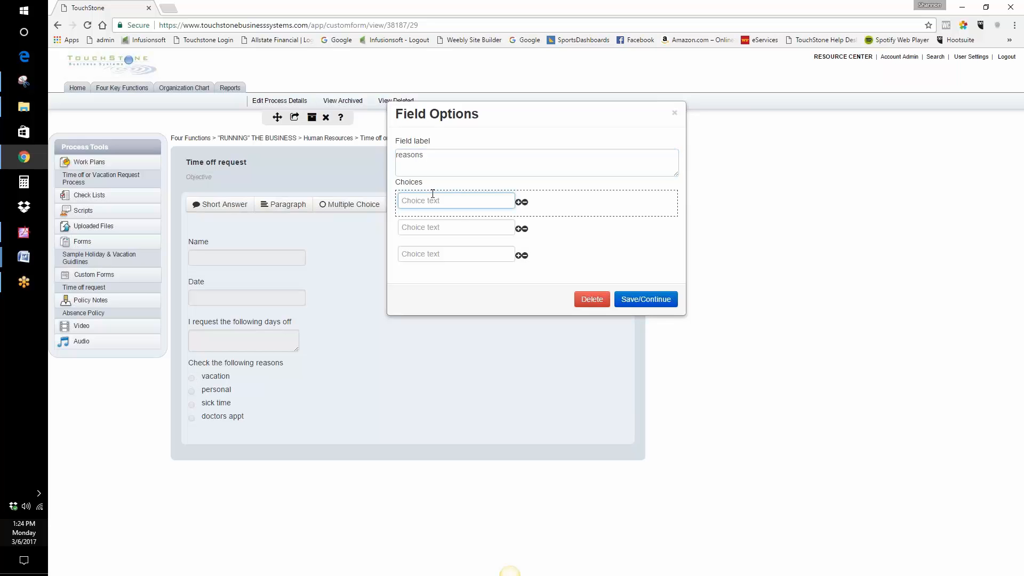
pyautogui.write('A')
pyautogui.click(424, 225)
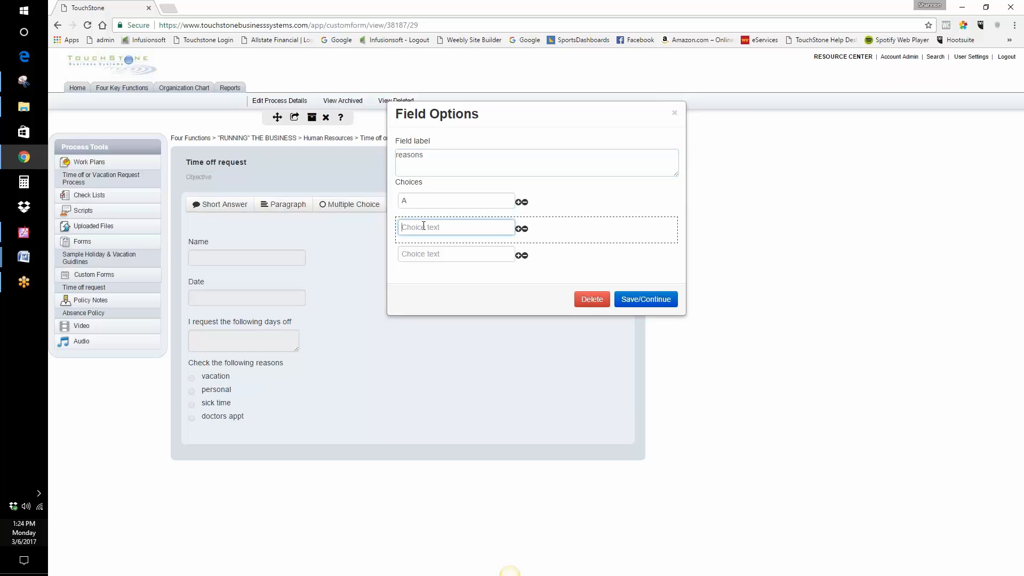
pyautogui.write('B')
pyautogui.click(434, 254)
pyautogui.write('C')
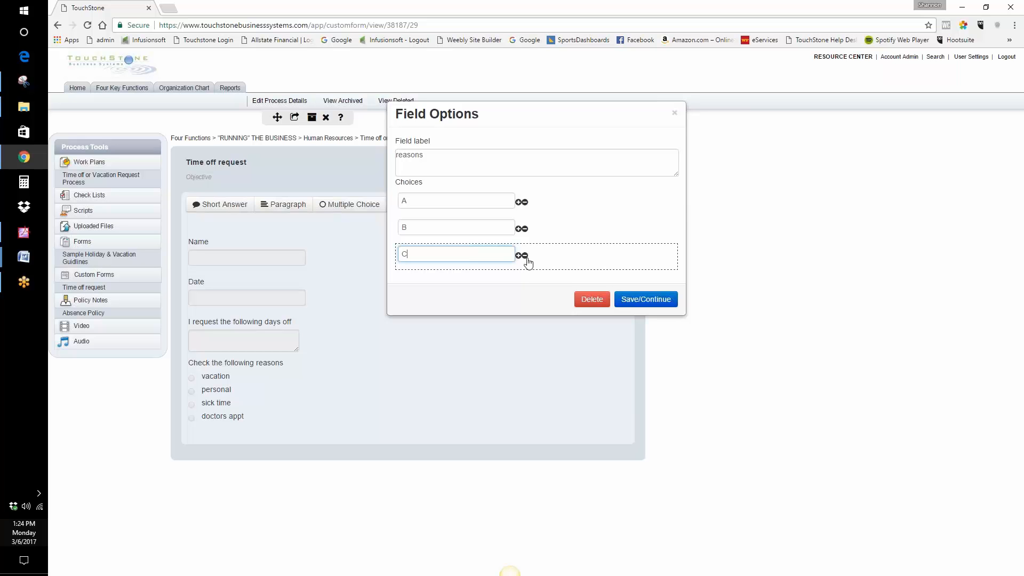
pyautogui.moveTo(535, 253)
pyautogui.mouseDown()
pyautogui.moveTo(539, 224)
pyautogui.moveTo(608, 188)
pyautogui.moveTo(544, 194)
pyautogui.moveTo(526, 228)
pyautogui.moveTo(528, 257)
pyautogui.mouseUp()
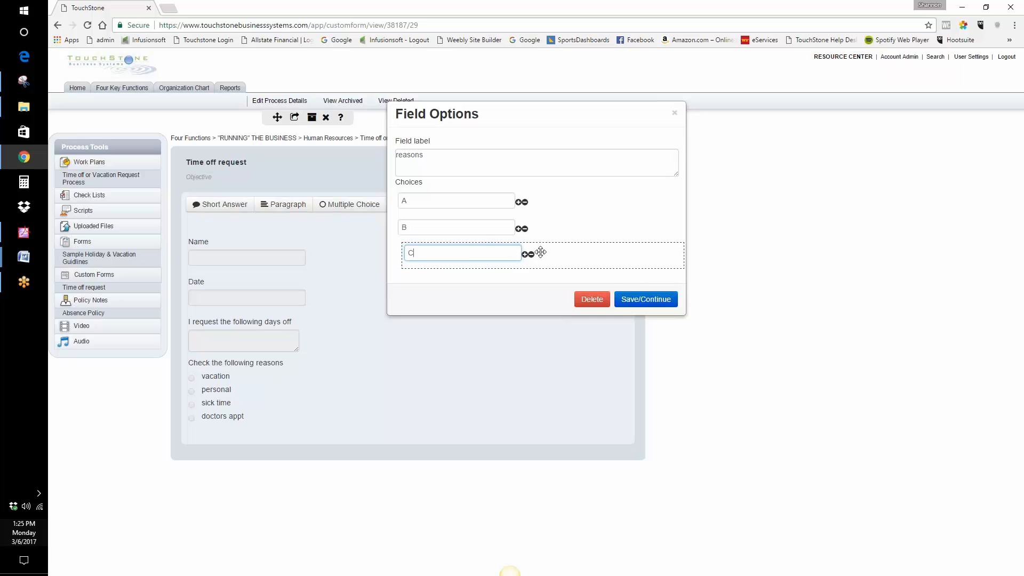
pyautogui.click(646, 299)
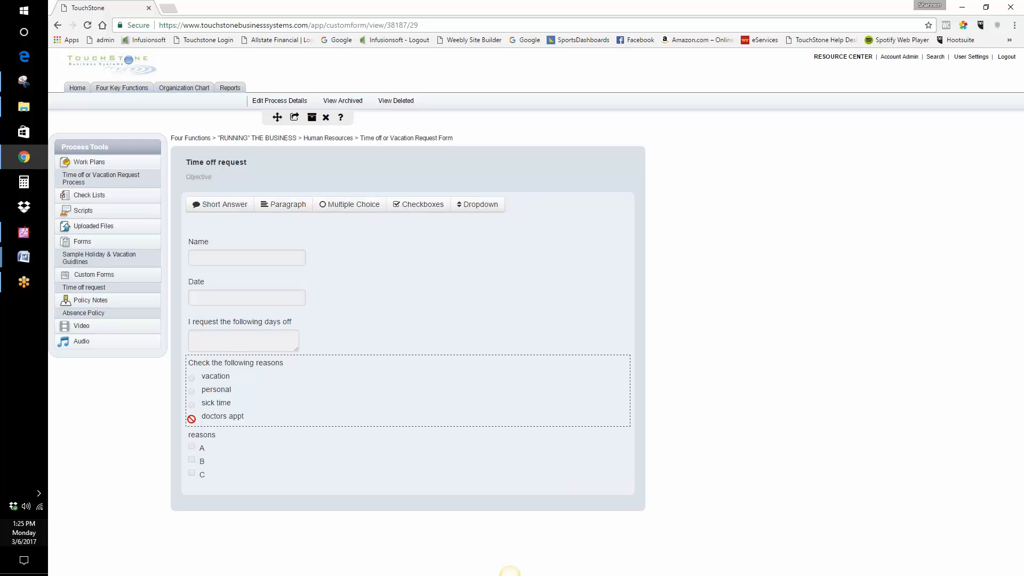
# Step: Add a dropdown field labelled "reasons" with the choices A, B and C, save it, and move it above the checkboxes field
pyautogui.click(481, 205)
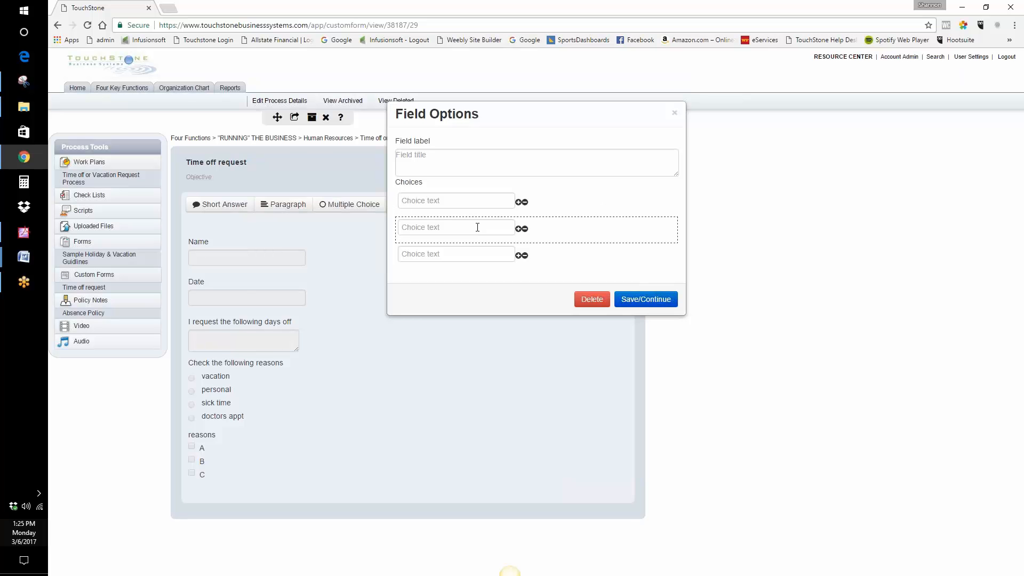
pyautogui.click(432, 156)
pyautogui.write('reasons')
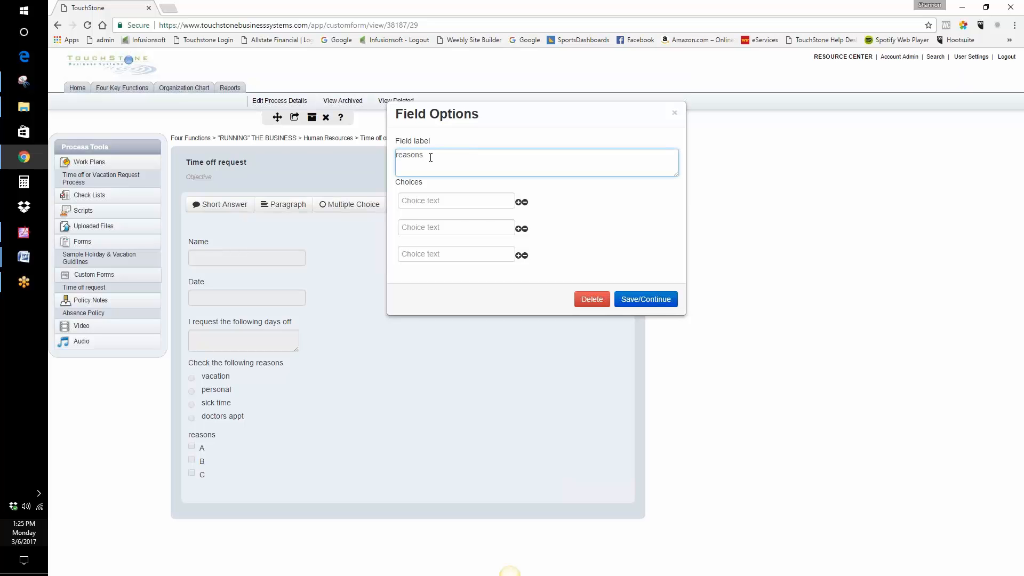
pyautogui.click(423, 200)
pyautogui.write('A')
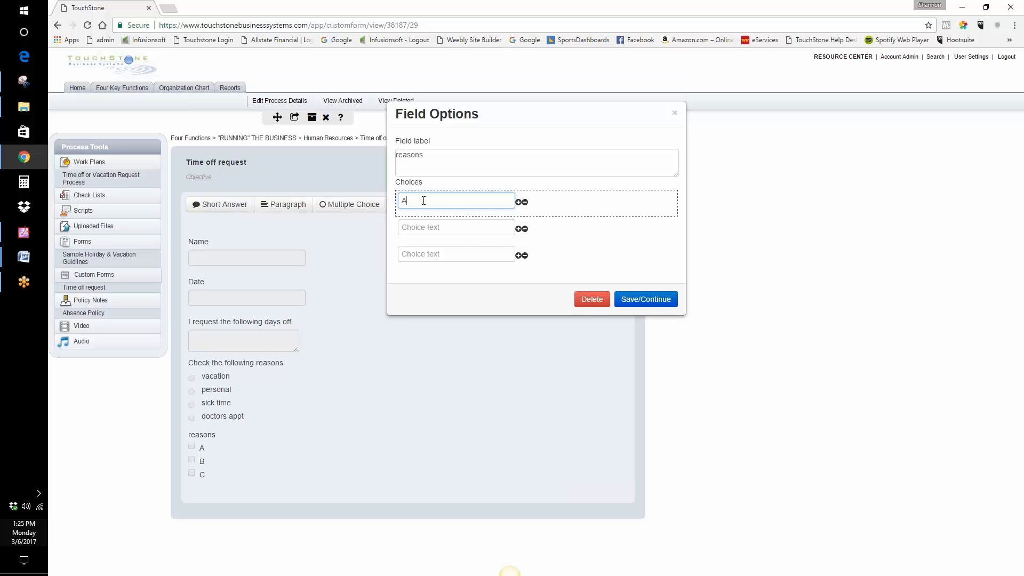
pyautogui.click(416, 228)
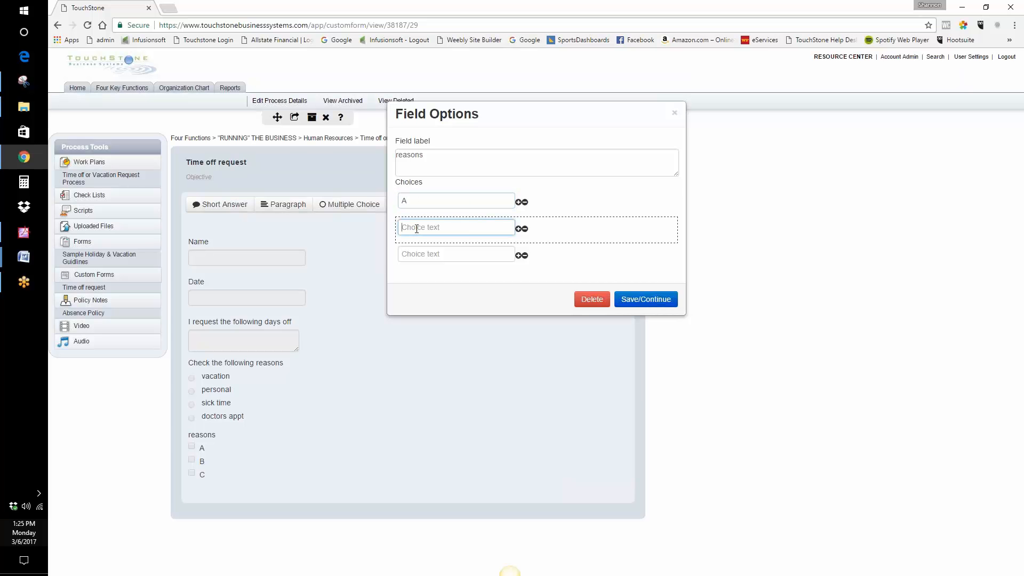
pyautogui.write('B')
pyautogui.click(426, 254)
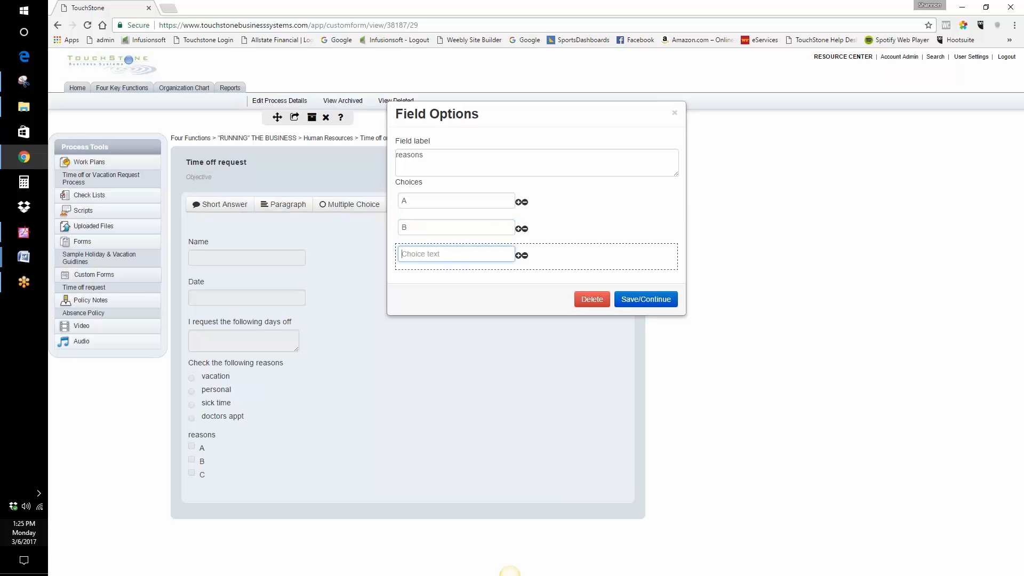
pyautogui.write('C')
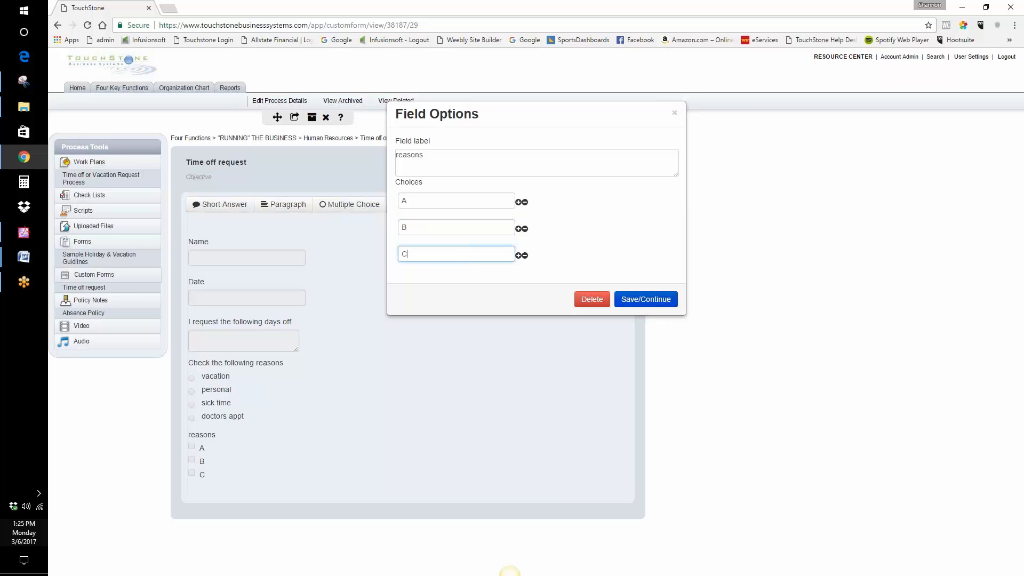
pyautogui.click(648, 300)
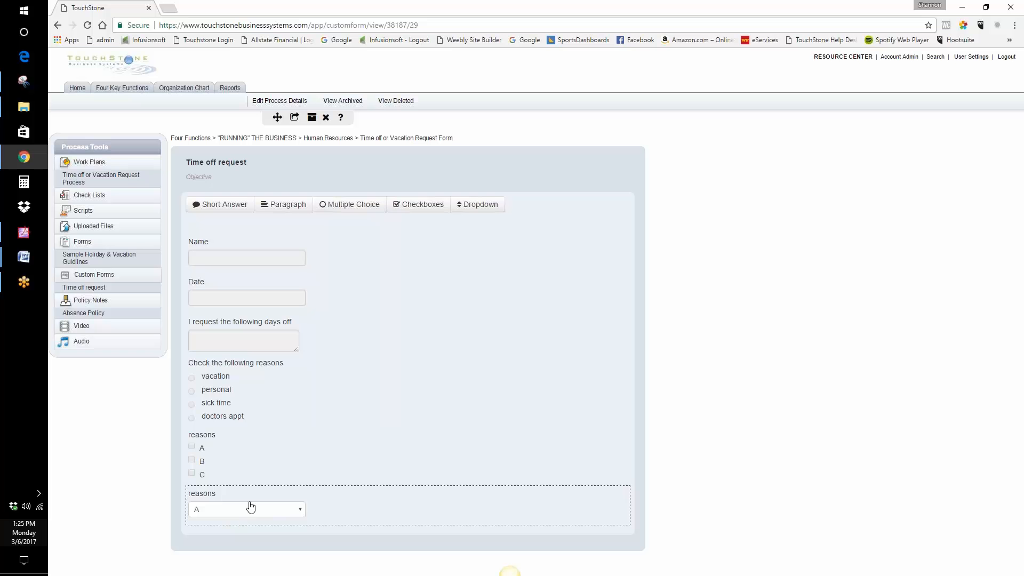
pyautogui.moveTo(251, 496); pyautogui.dragTo(259, 451)
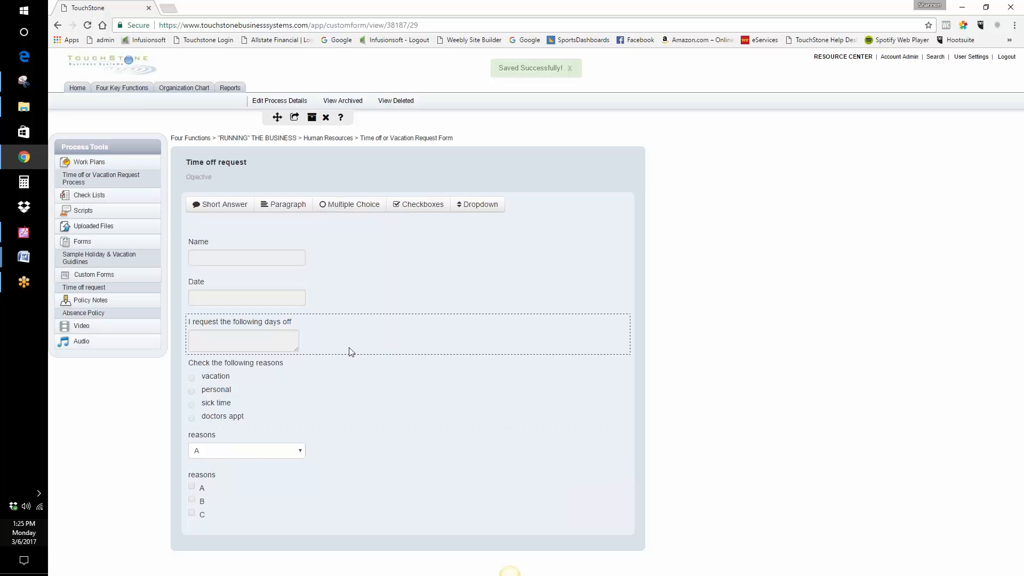
# Step: Open the Time off request form for completion from the Time off or Vacation Request Form public process on the home page
pyautogui.click(74, 88)
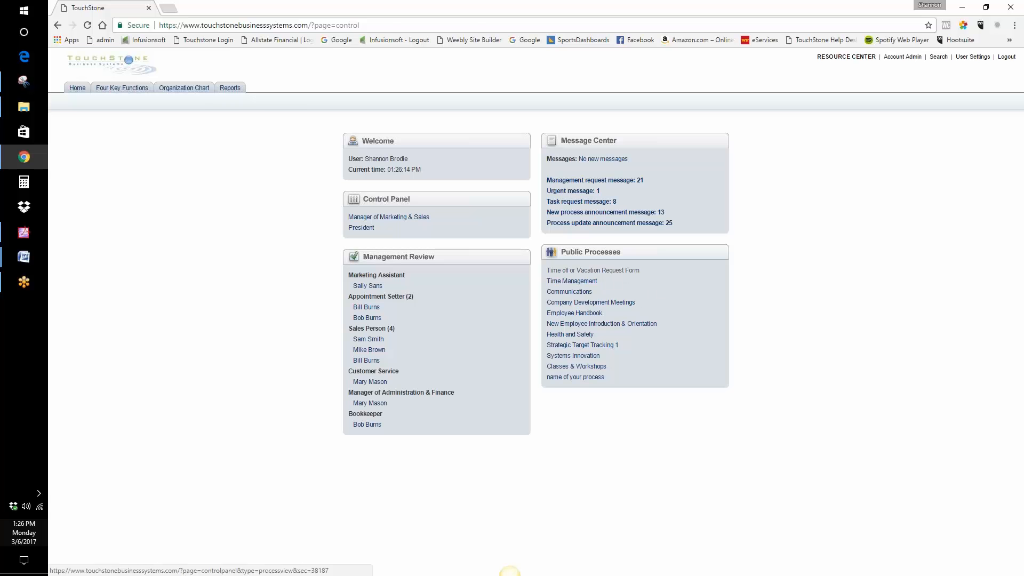
pyautogui.click(617, 272)
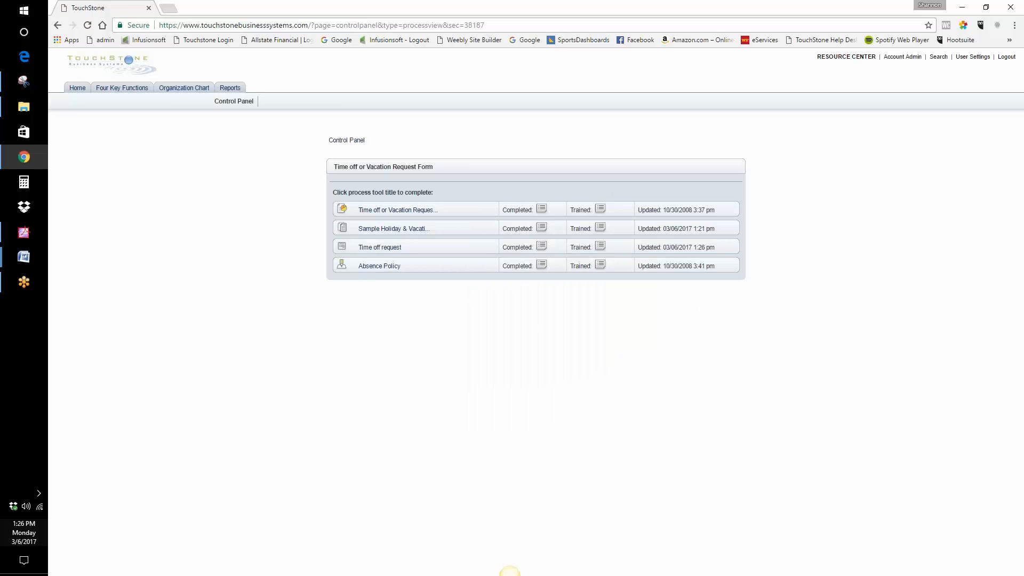
pyautogui.click(379, 248)
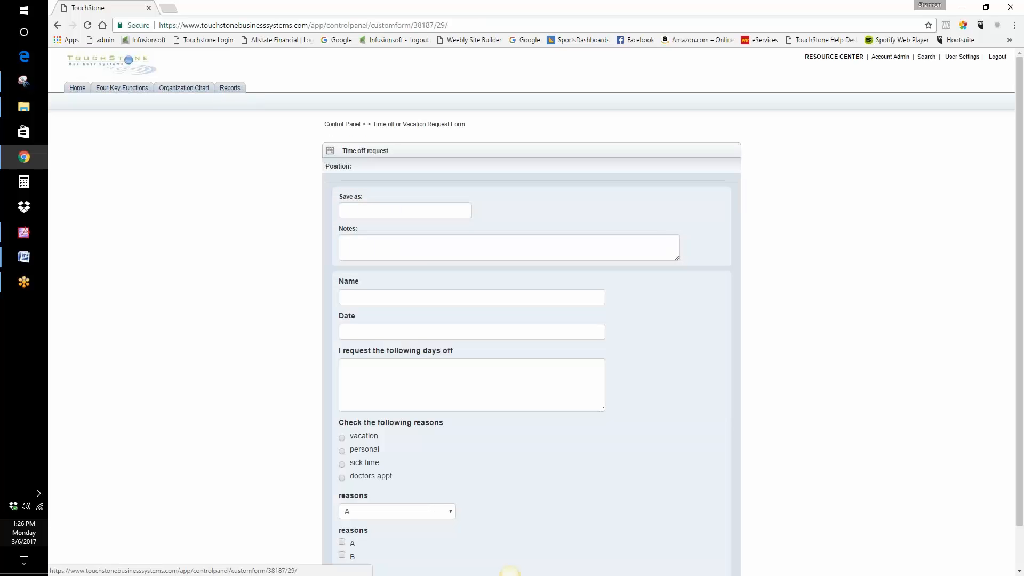
# Step: Enter the requester's first name in the Name field of the Time off request form
pyautogui.click(348, 296)
pyautogui.write('S')
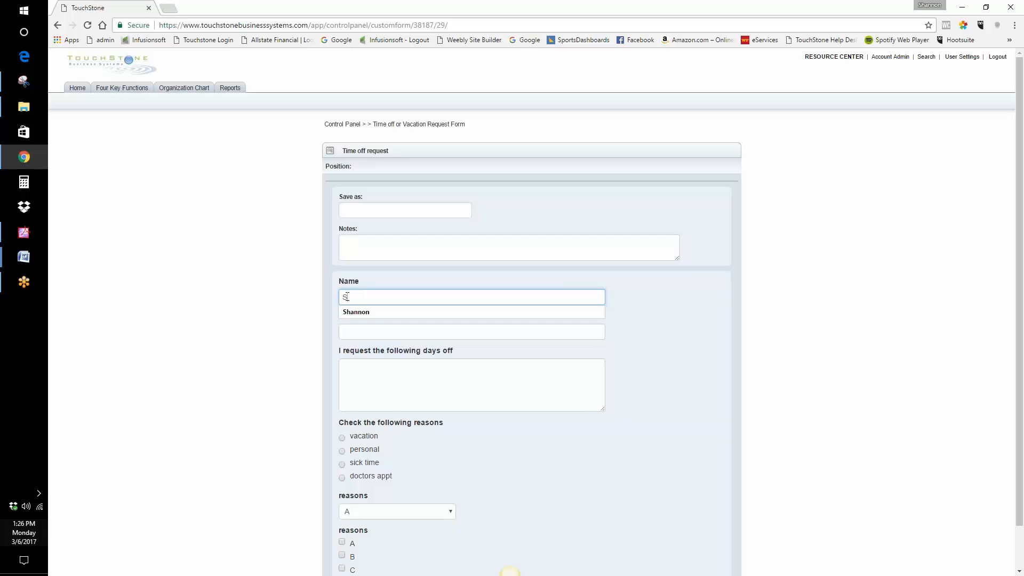
pyautogui.write('hannoin')
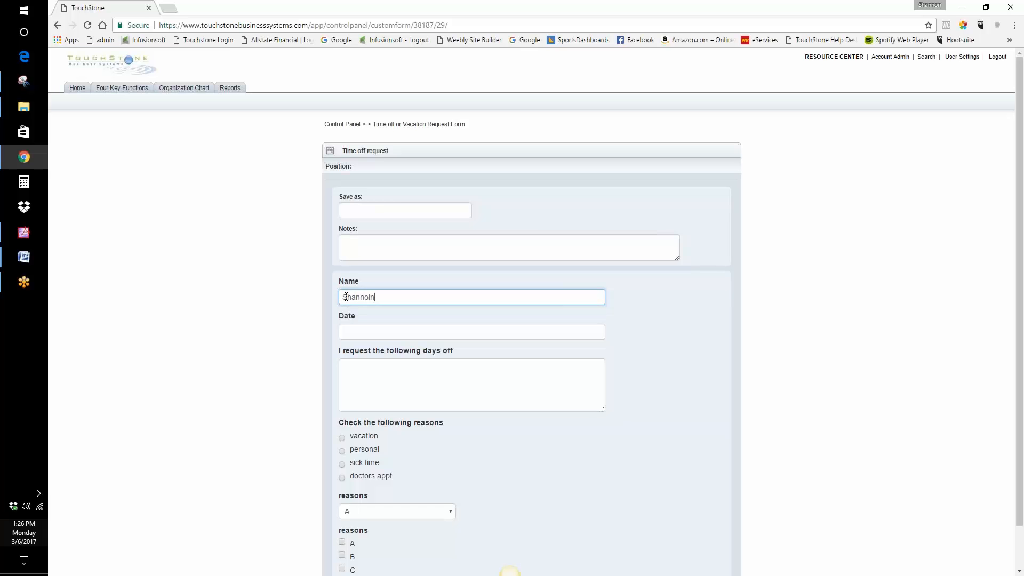
pyautogui.press('BackSpace')
pyautogui.press('BackSpace')
pyautogui.write('n')
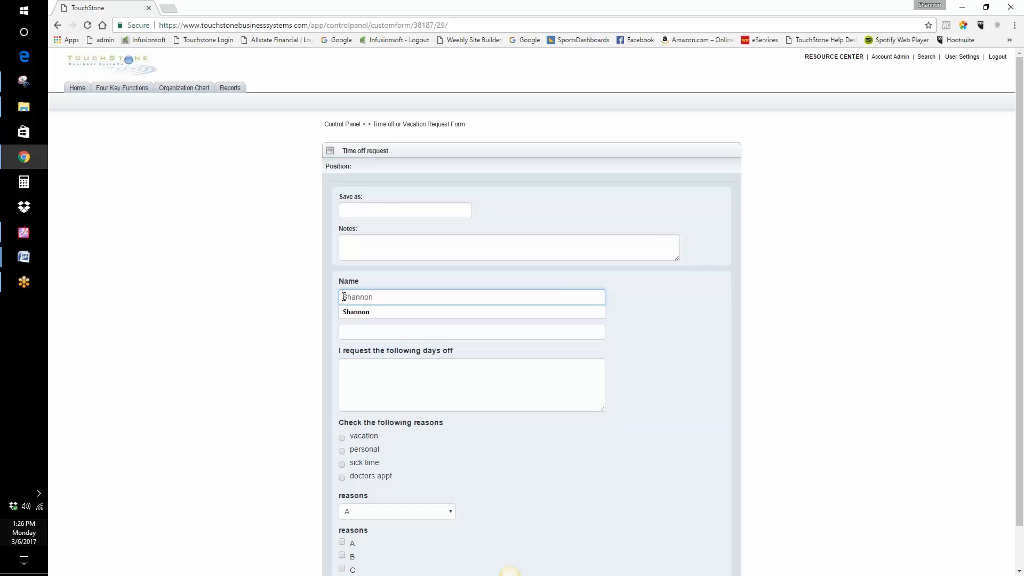
pyautogui.click(361, 329)
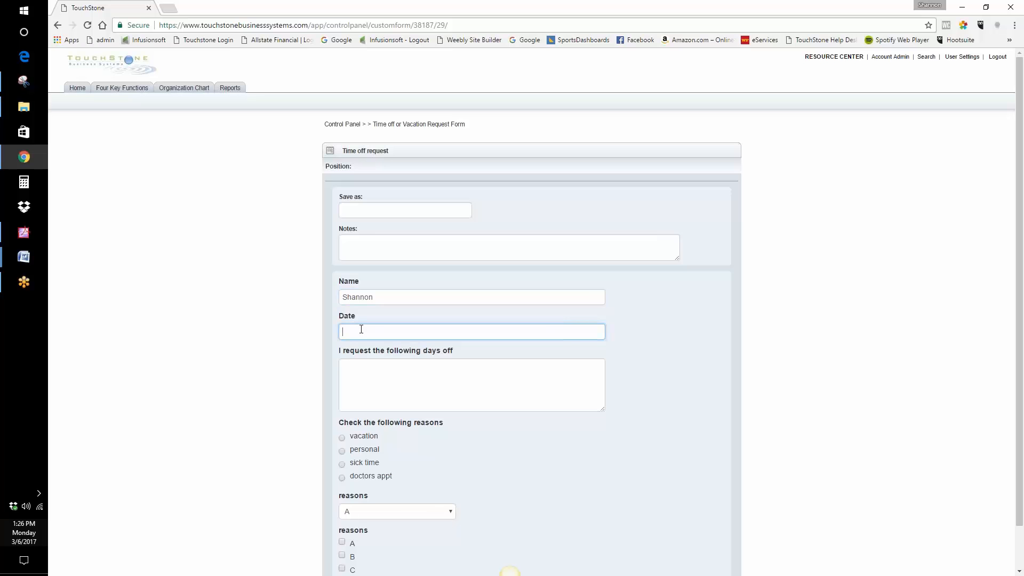
pyautogui.click(364, 369)
# Step: Select vacation as the reason, choose B in the reasons dropdown, check A in the reasons checkboxes, and save the completed form
pyautogui.scroll(-1, 382, 418)
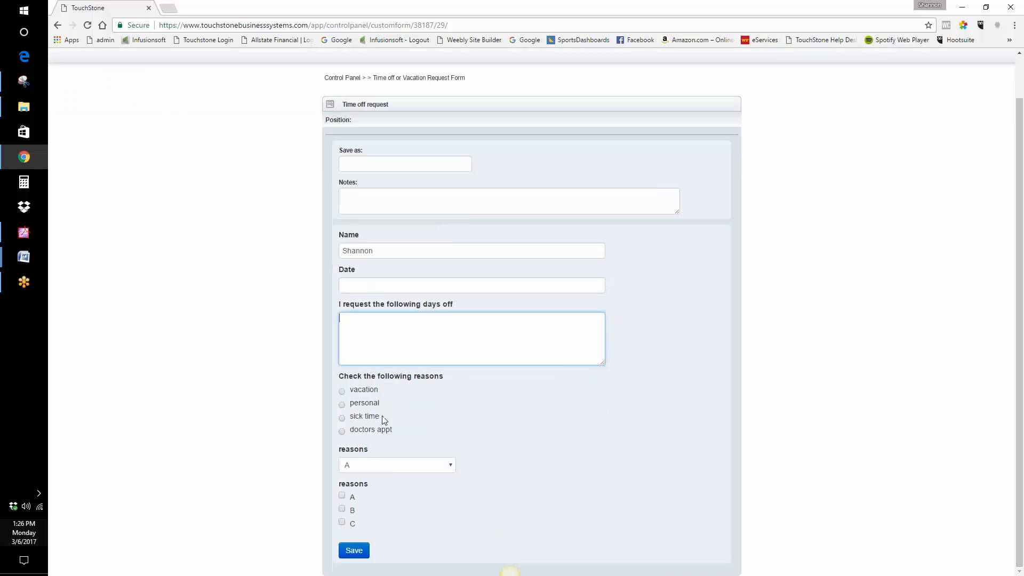
pyautogui.click(341, 392)
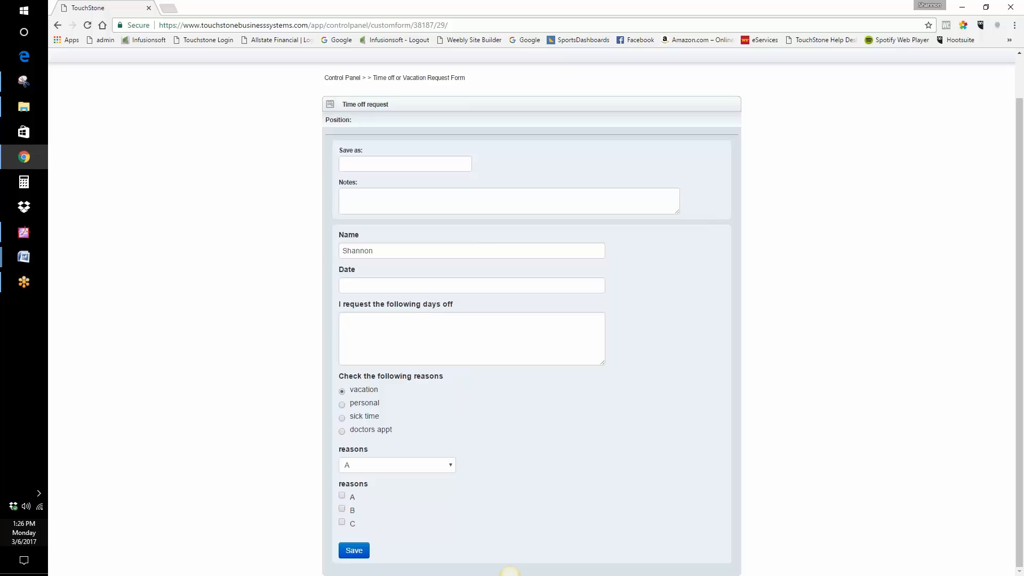
pyautogui.click(360, 468)
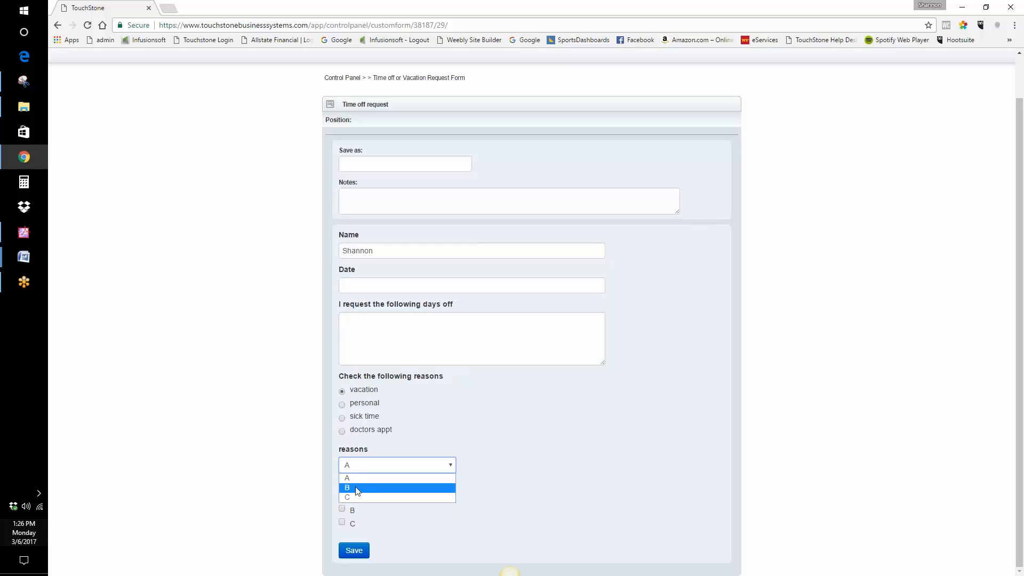
pyautogui.click(357, 489)
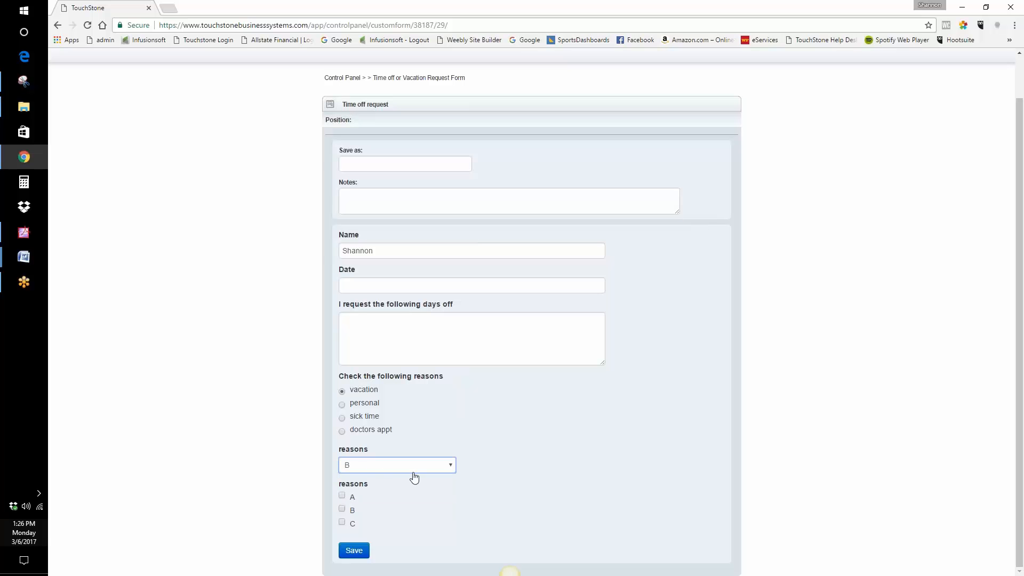
pyautogui.click(342, 496)
pyautogui.click(354, 551)
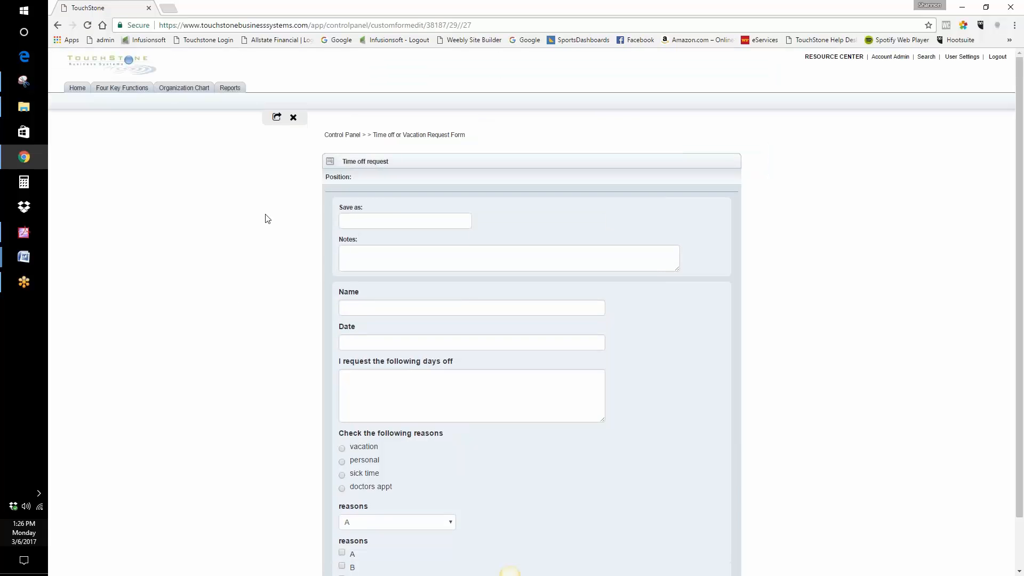
# Step: Return to the Time off or Vacation Request Form process and open the completed Time off request dated 03/06/2017 1:26 pm
pyautogui.click(433, 135)
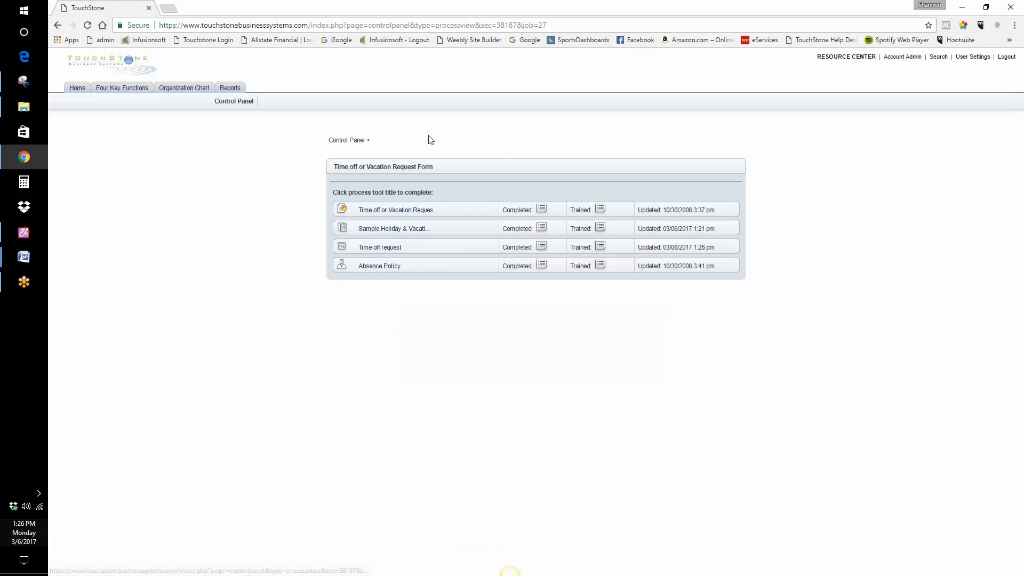
pyautogui.click(541, 247)
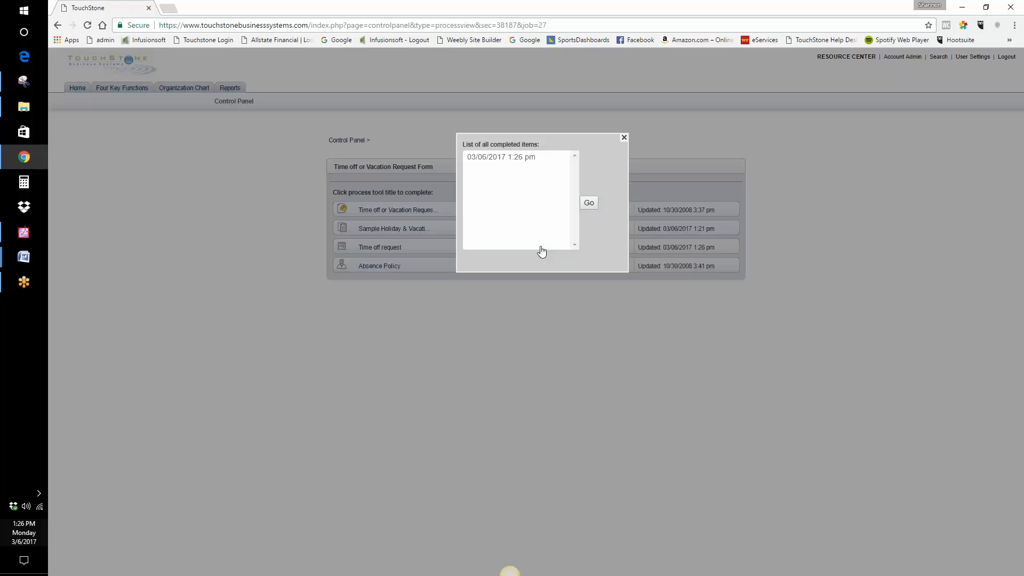
pyautogui.click(505, 160)
pyautogui.click(589, 203)
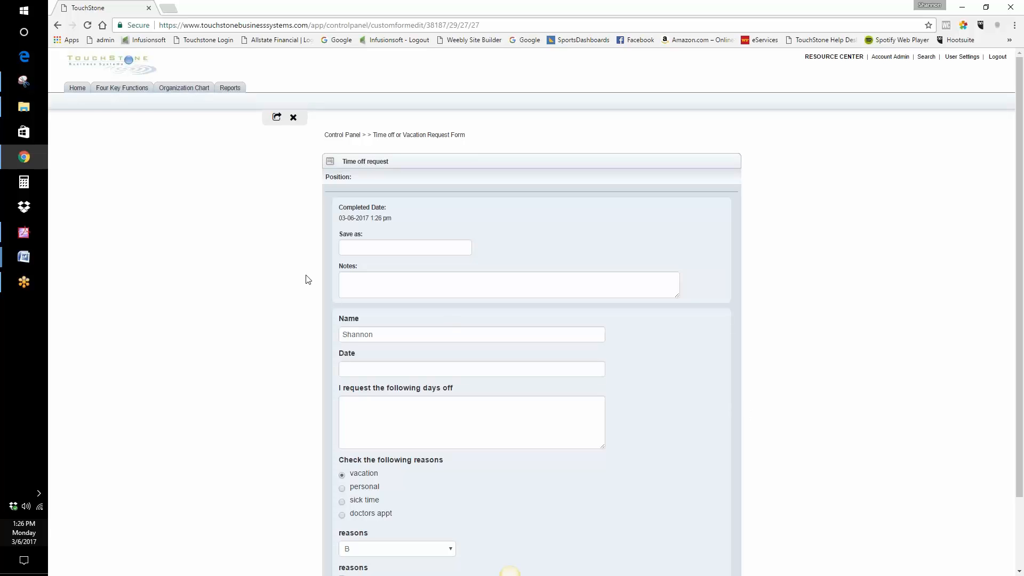
# Step: Run a Control Panel report for 03/06/2017 to 03/07/2017, review the listed forms, and close the results window
pyautogui.click(231, 92)
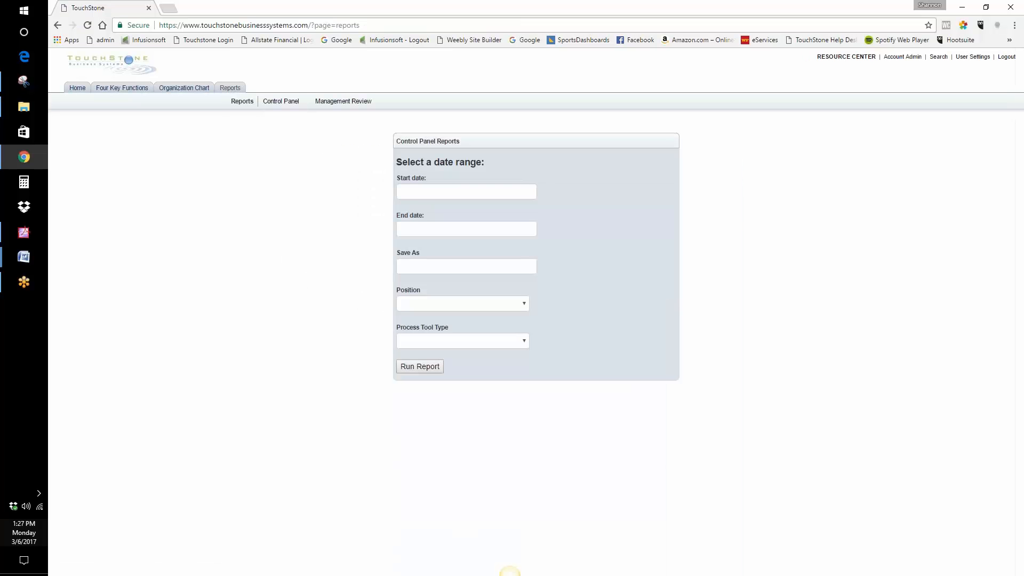
pyautogui.click(417, 190)
pyautogui.click(422, 257)
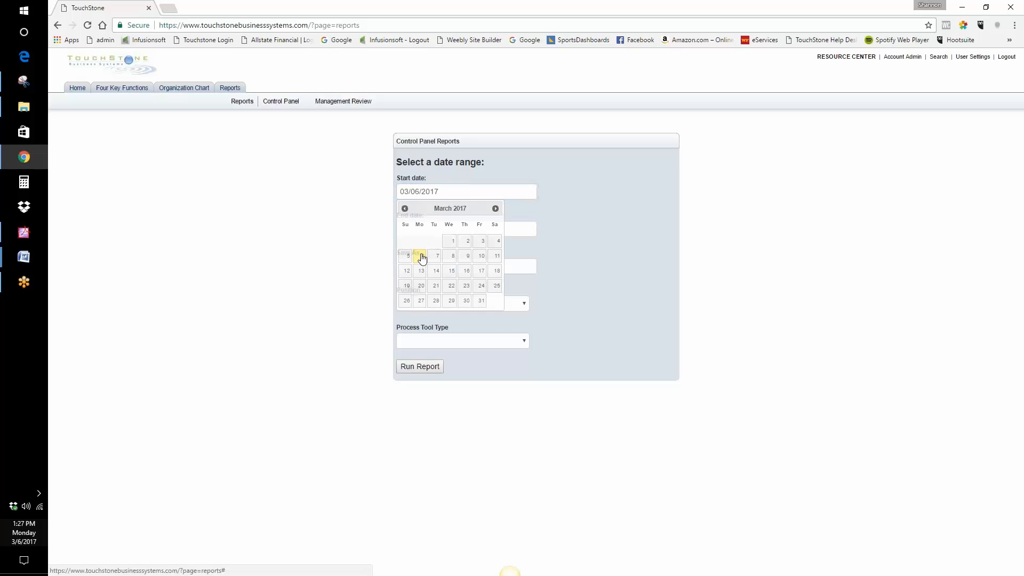
pyautogui.click(415, 229)
pyautogui.click(421, 295)
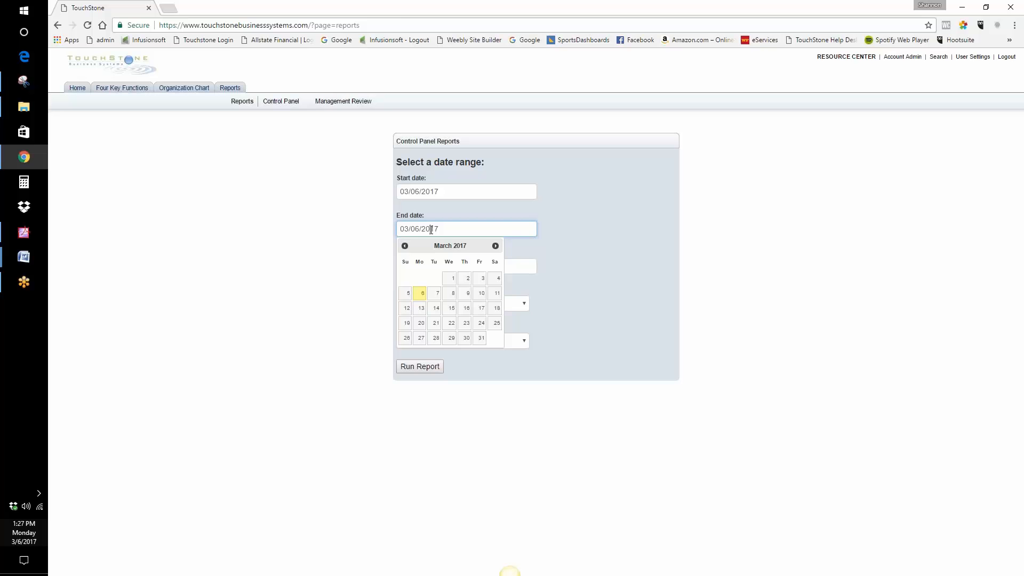
pyautogui.click(436, 293)
pyautogui.click(420, 366)
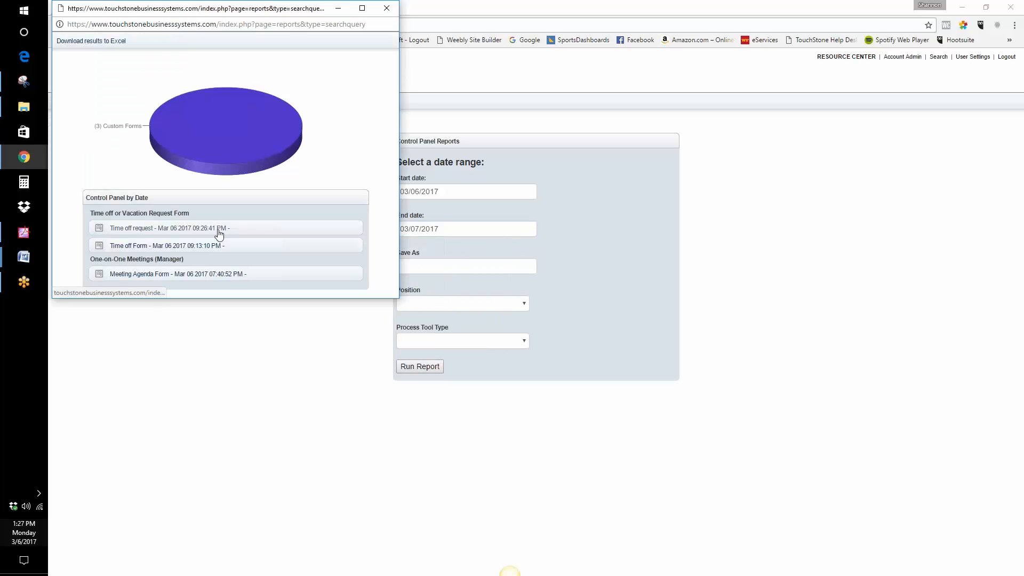
pyautogui.click(386, 8)
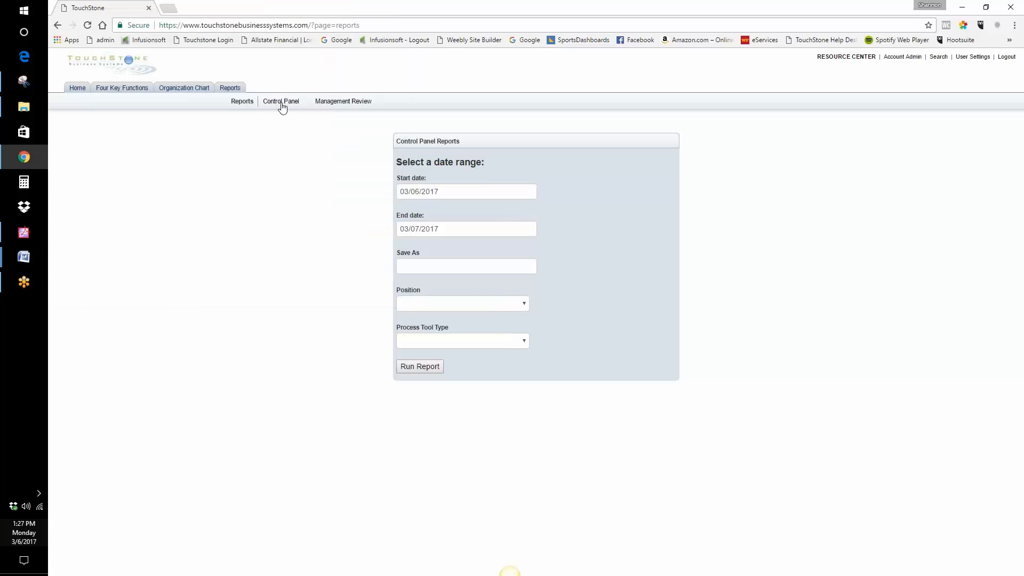
# Step: View the Management Review report criteria, and open the Product & Service Knowledge comprehension test from the Manager of Marketing & Sales control panel
pyautogui.click(342, 105)
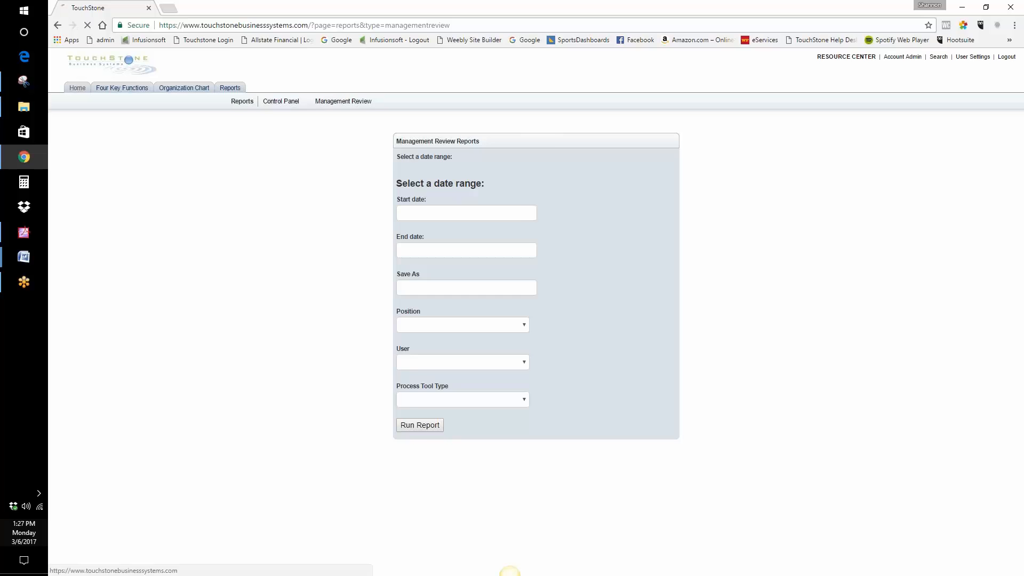
pyautogui.click(72, 89)
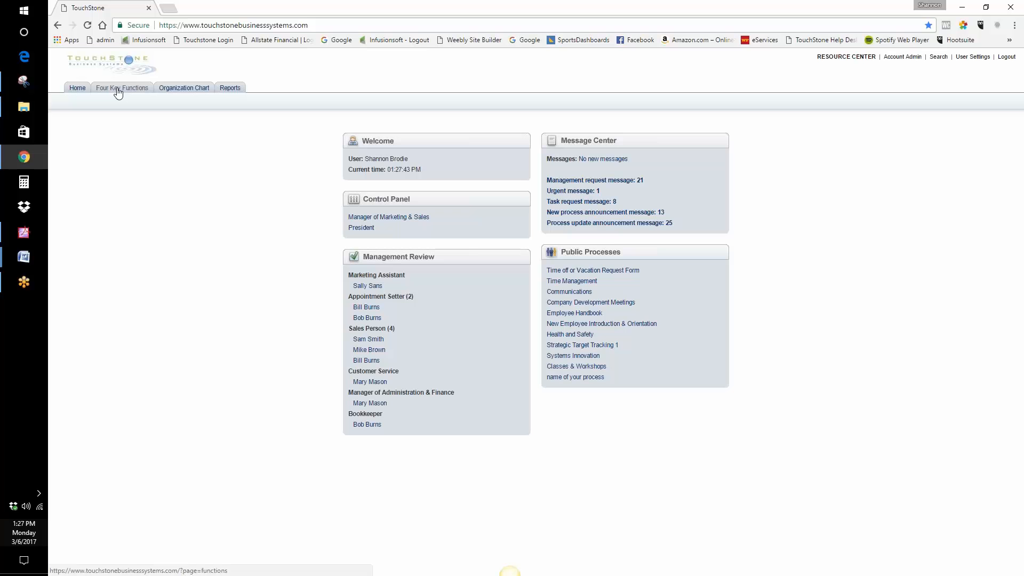
pyautogui.click(399, 218)
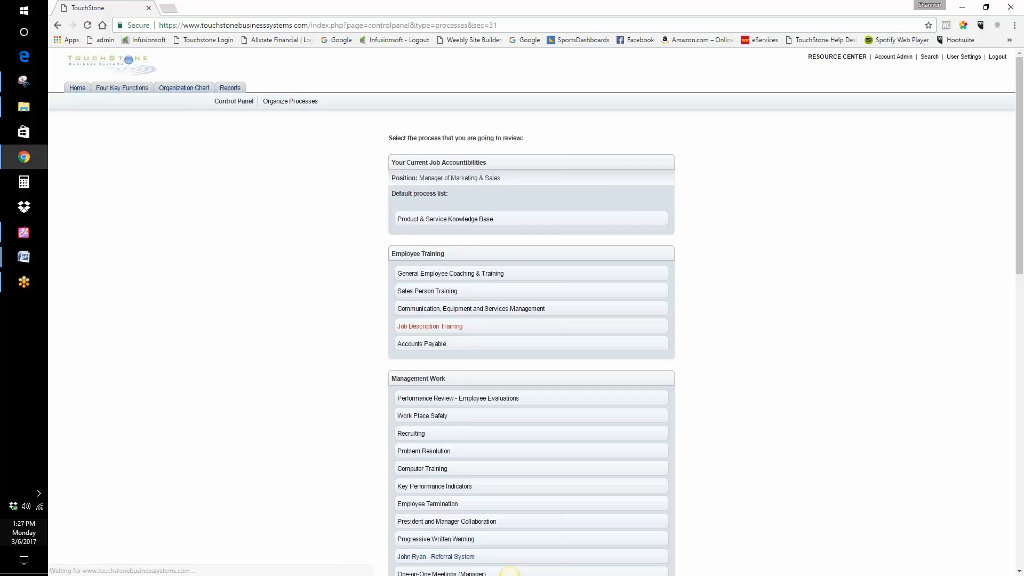
pyautogui.click(447, 224)
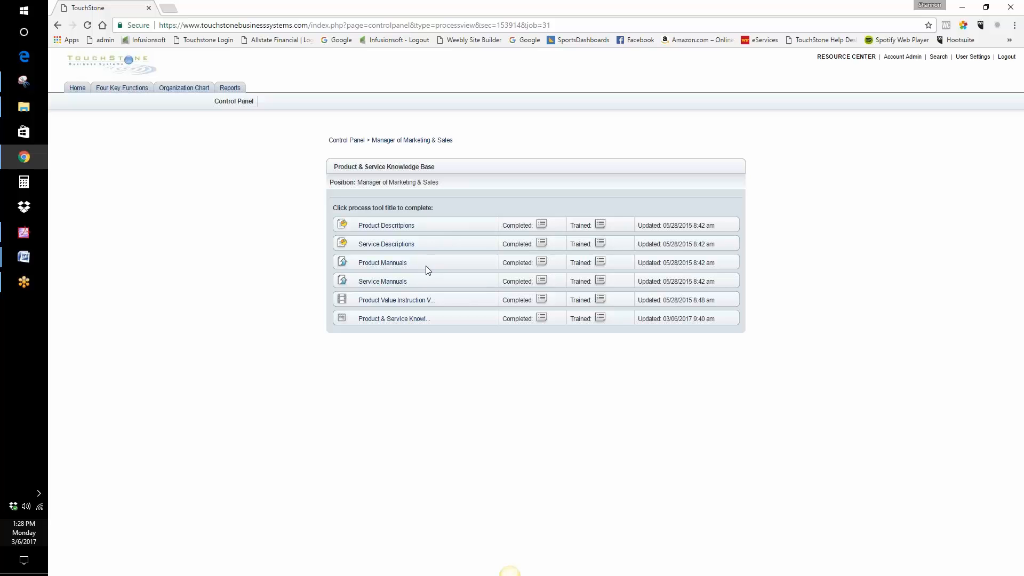
pyautogui.click(398, 320)
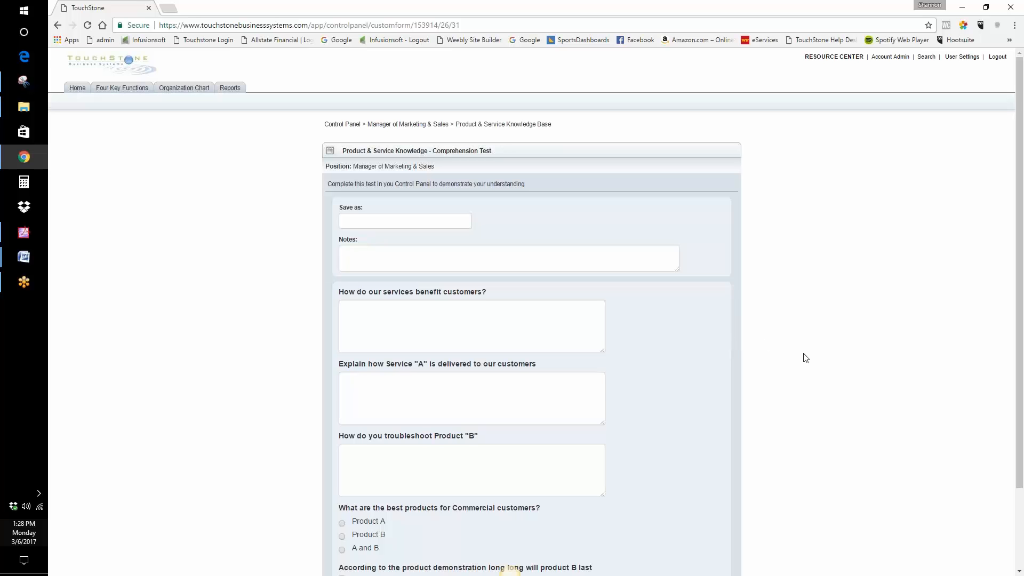
# Step: Go through the comprehension test's questions and save the test with all answers left blank
pyautogui.scroll(-1, 807, 358)
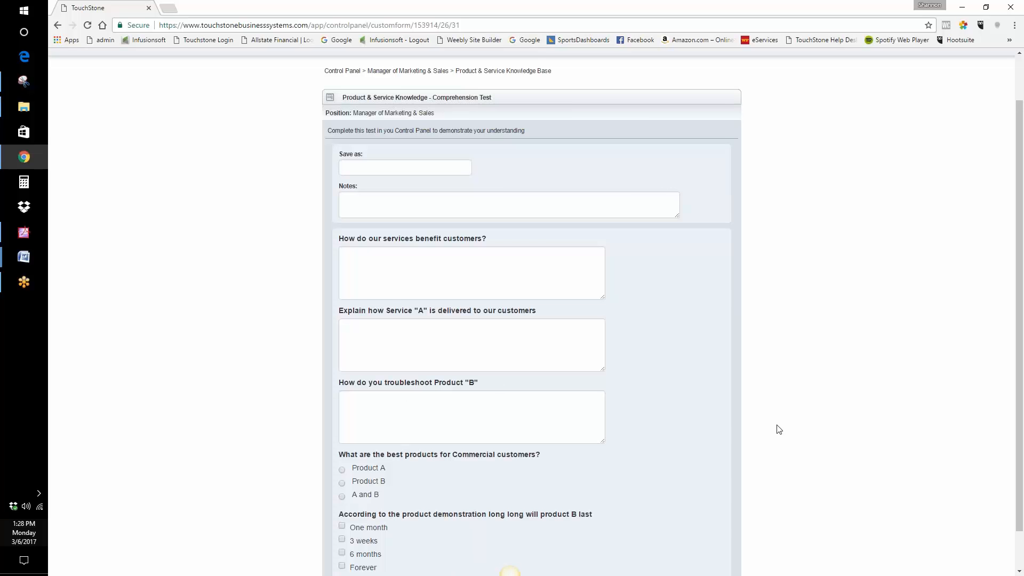
pyautogui.scroll(-2, 778, 429)
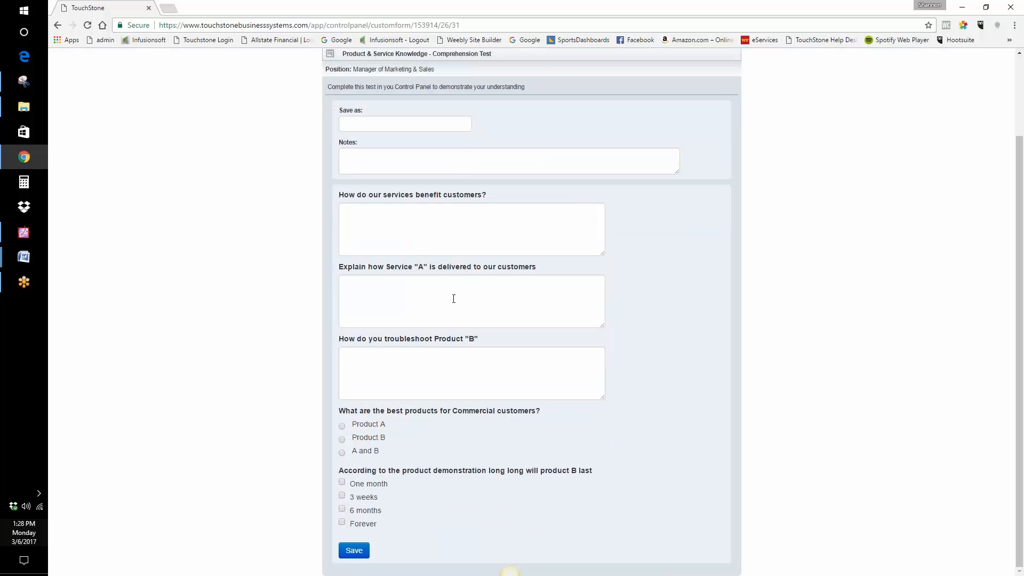
pyautogui.click(368, 210)
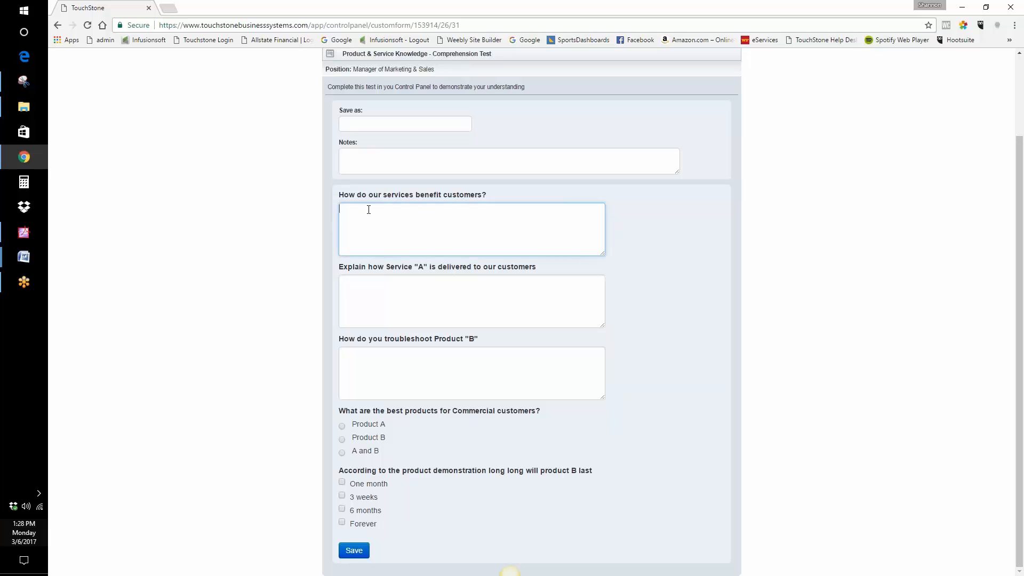
pyautogui.click(351, 300)
pyautogui.click(374, 367)
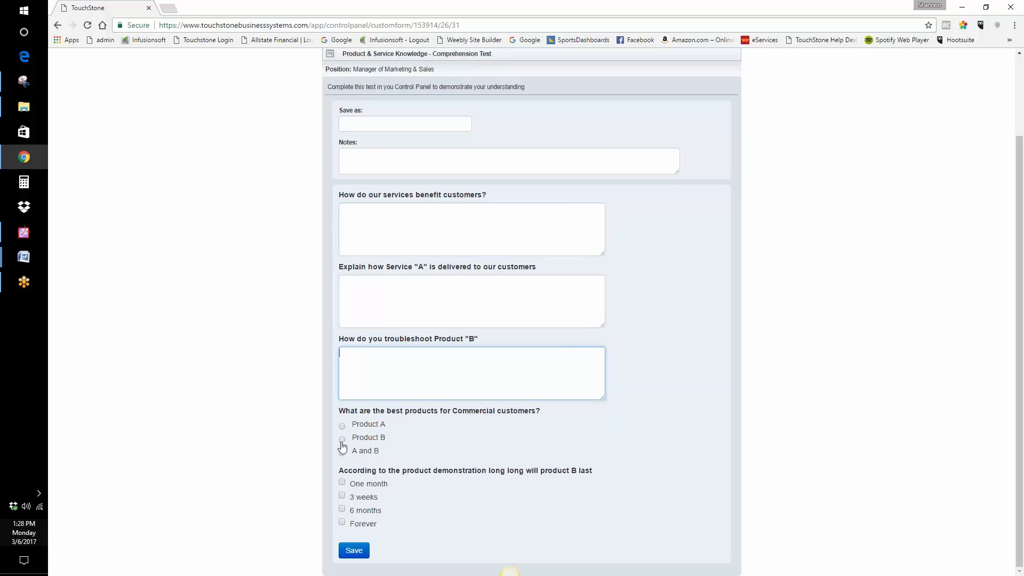
pyautogui.click(354, 551)
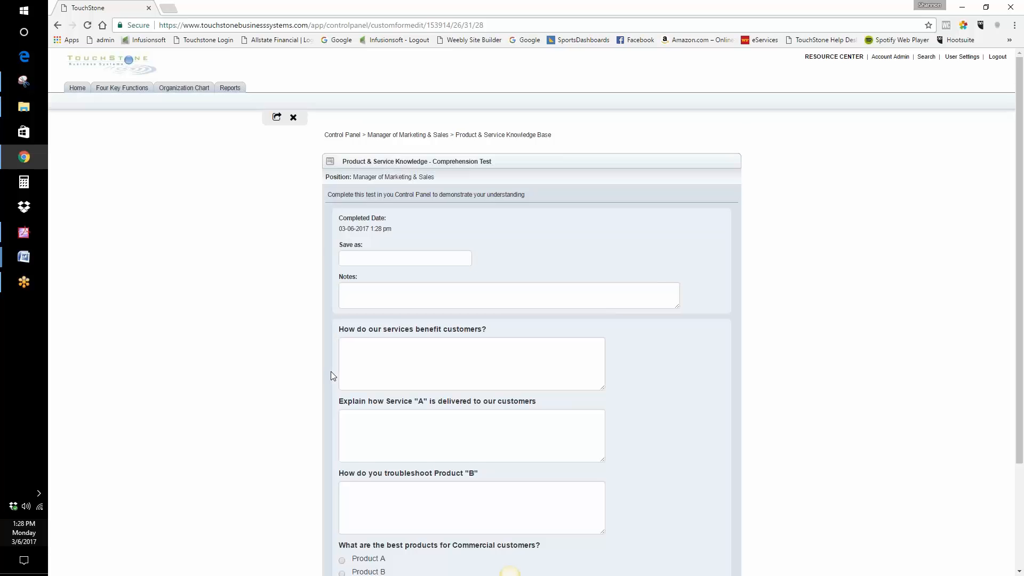
# Step: Return to the Manager of Marketing & Sales processes and open the Meeting Agenda Form under One-on-One Meetings (Manager)
pyautogui.click(398, 135)
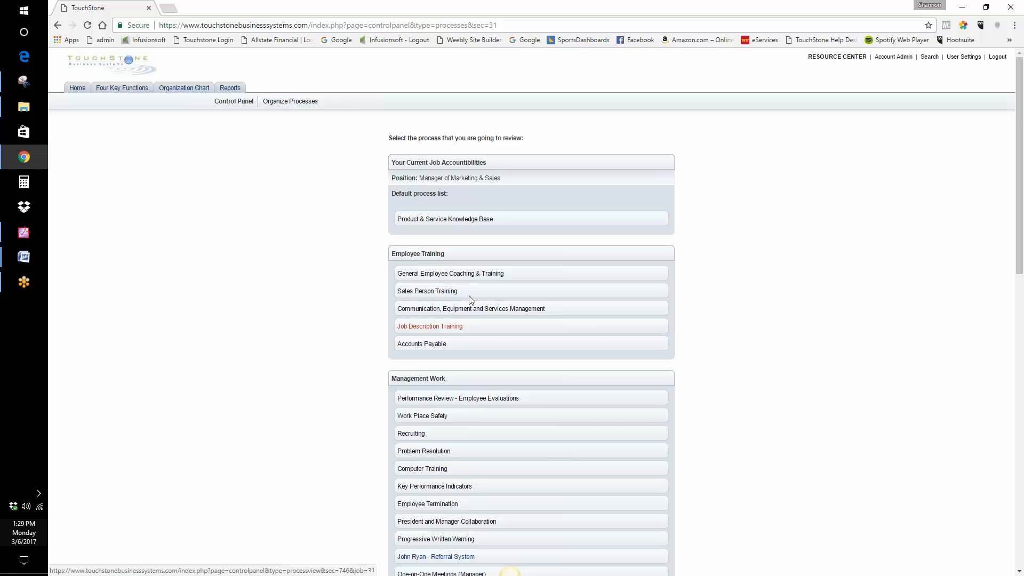
pyautogui.scroll(-3, 563, 380)
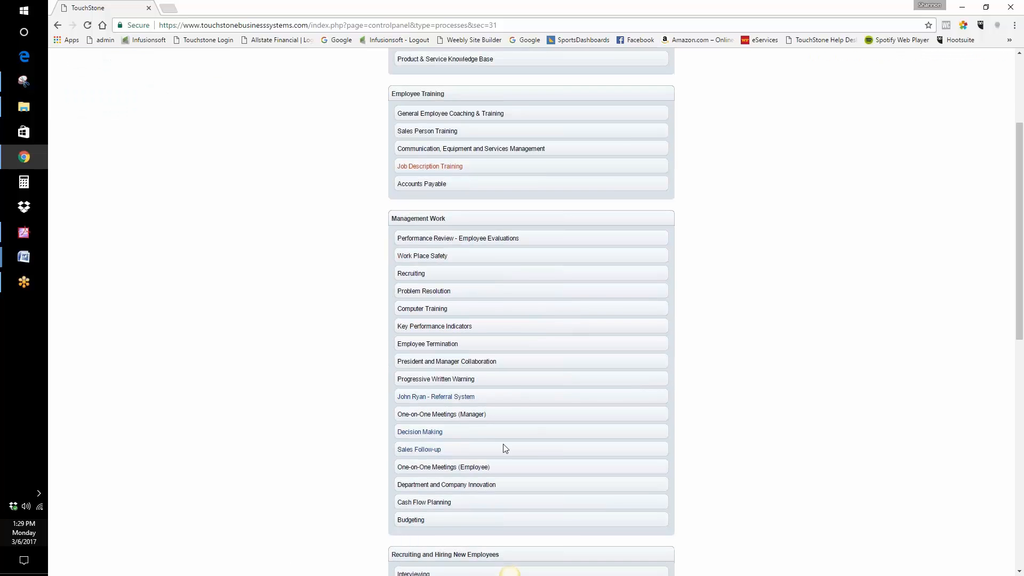
pyautogui.click(443, 415)
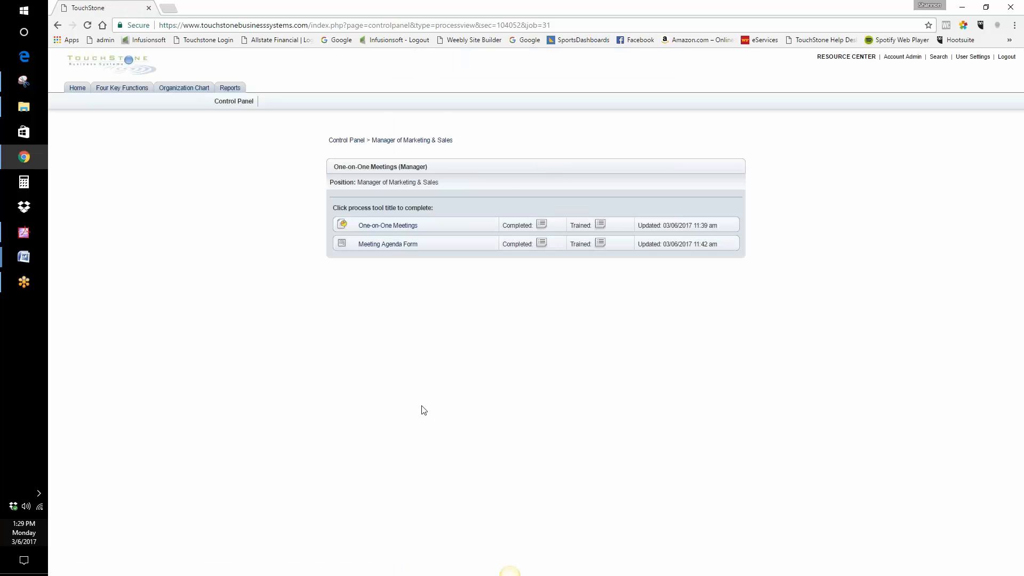
pyautogui.click(392, 245)
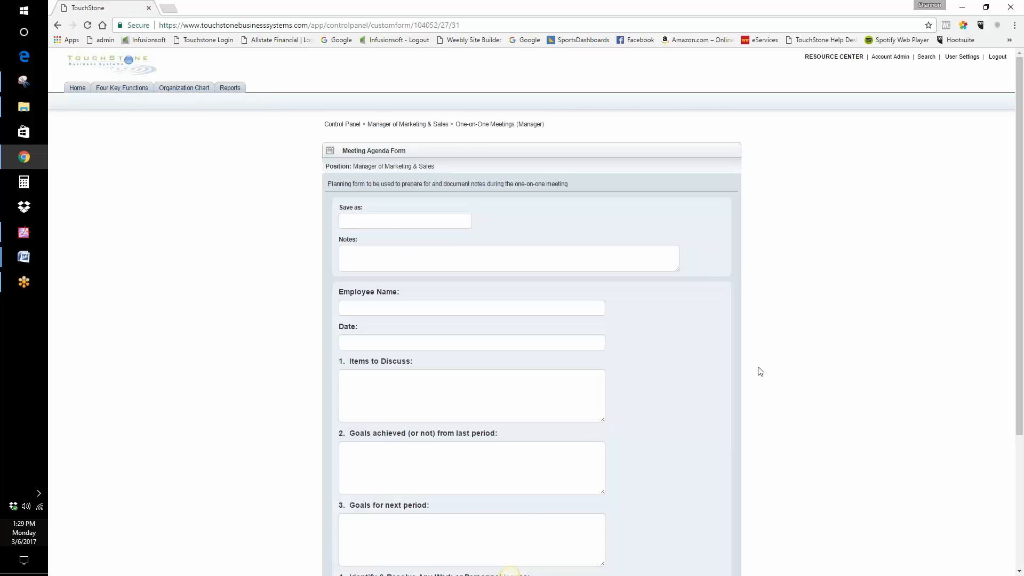
# Step: Fill in the Meeting Agenda Form with "name" as the Employee Name and "date" as the Date
pyautogui.scroll(-1, 760, 371)
pyautogui.click(454, 254)
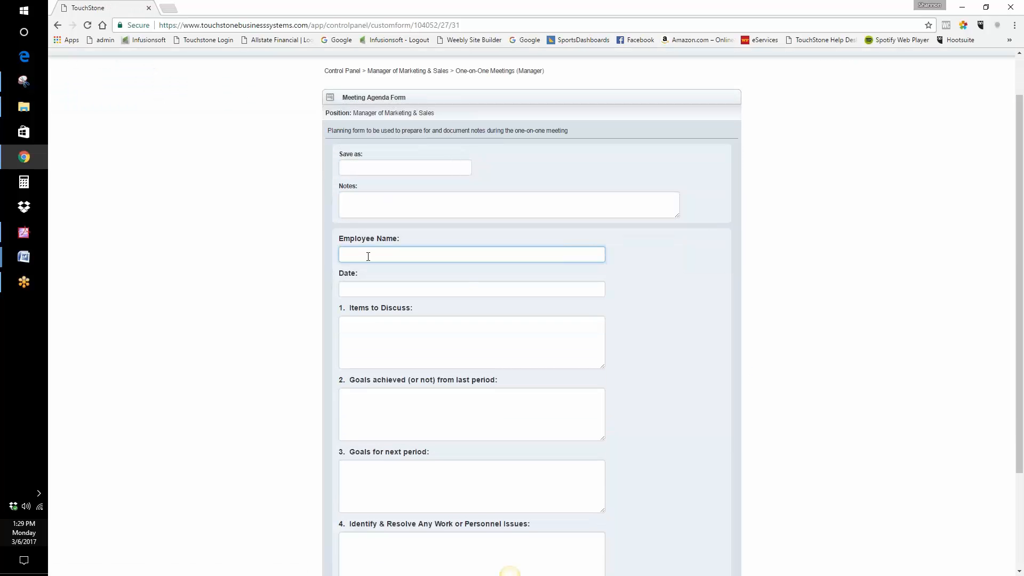
pyautogui.write('name')
pyautogui.click(373, 287)
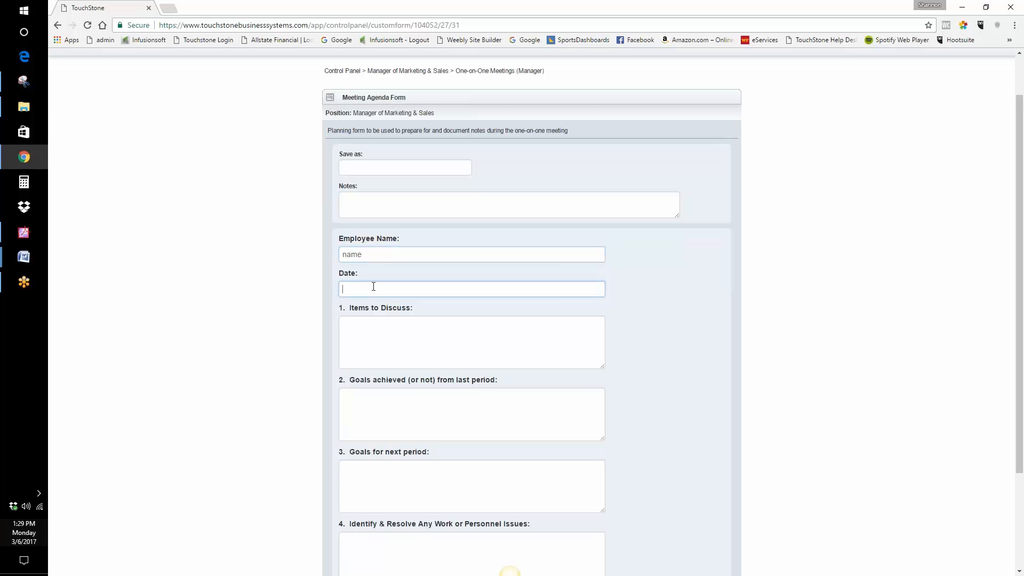
pyautogui.write('date')
# Step: Go through the form's discussion, goals, issues and notes fields, leaving them blank, and save the Meeting Agenda Form
pyautogui.click(382, 338)
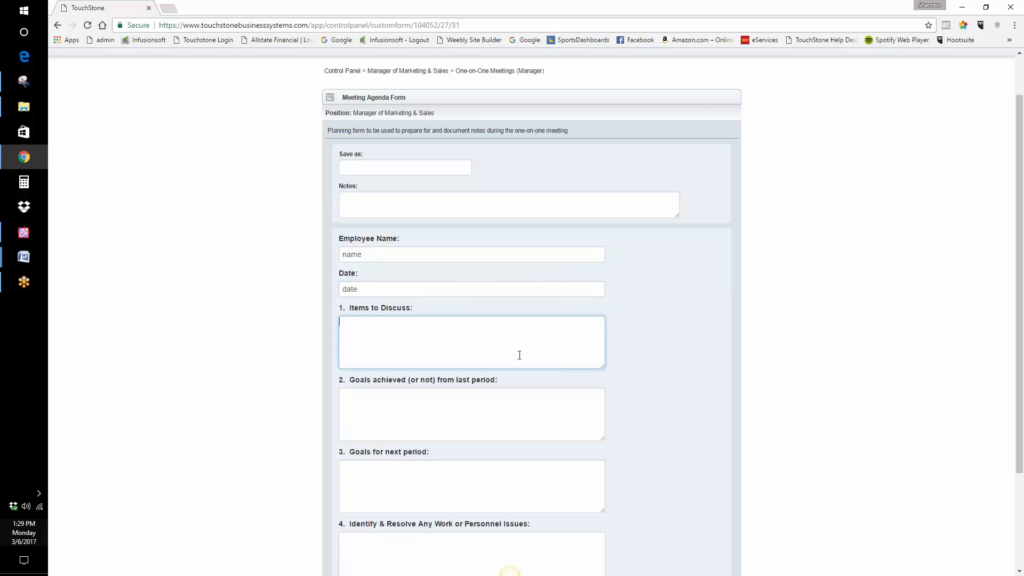
pyautogui.click(368, 405)
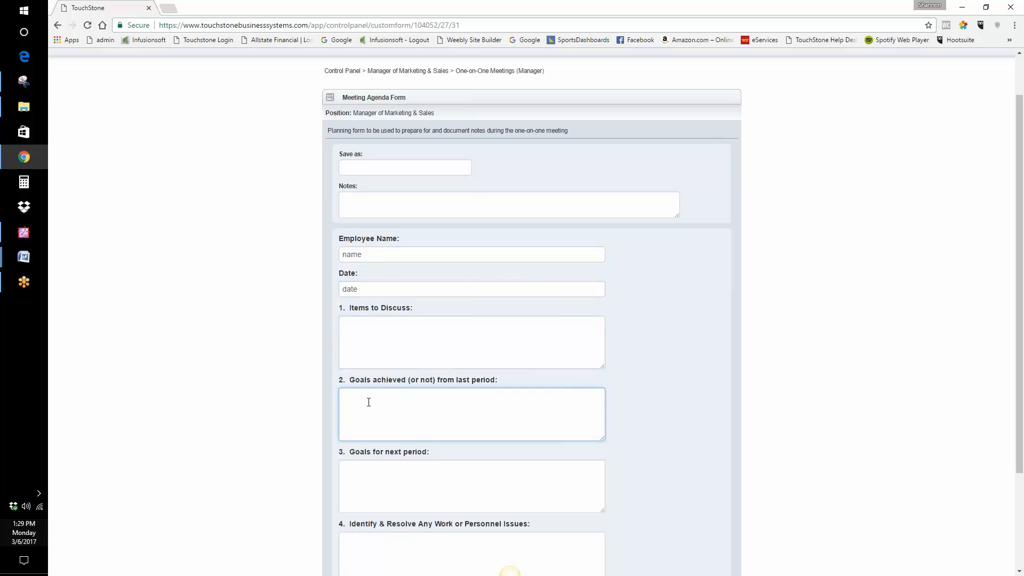
pyautogui.click(363, 327)
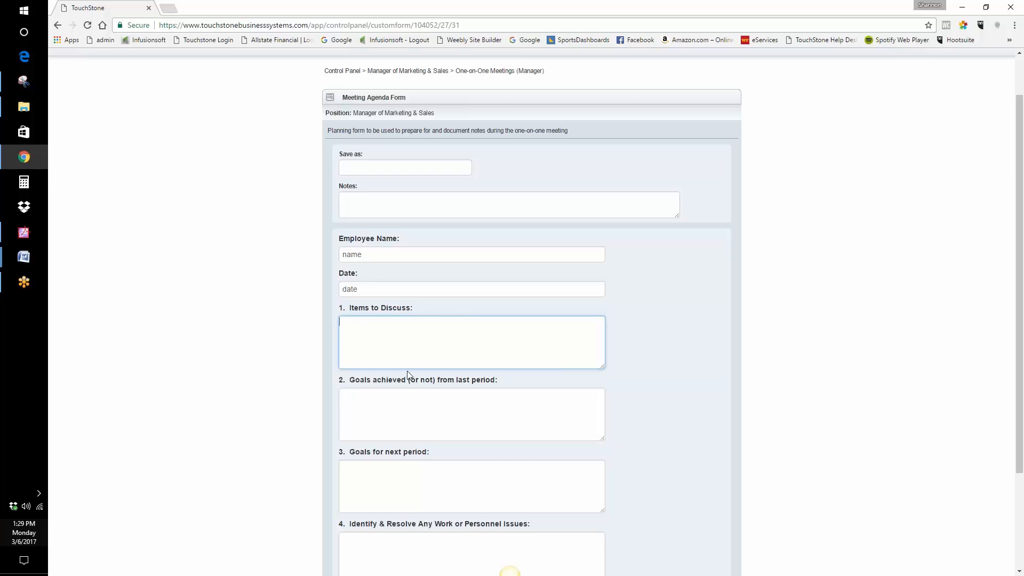
pyautogui.scroll(-1, 407, 370)
pyautogui.scroll(-2, 407, 374)
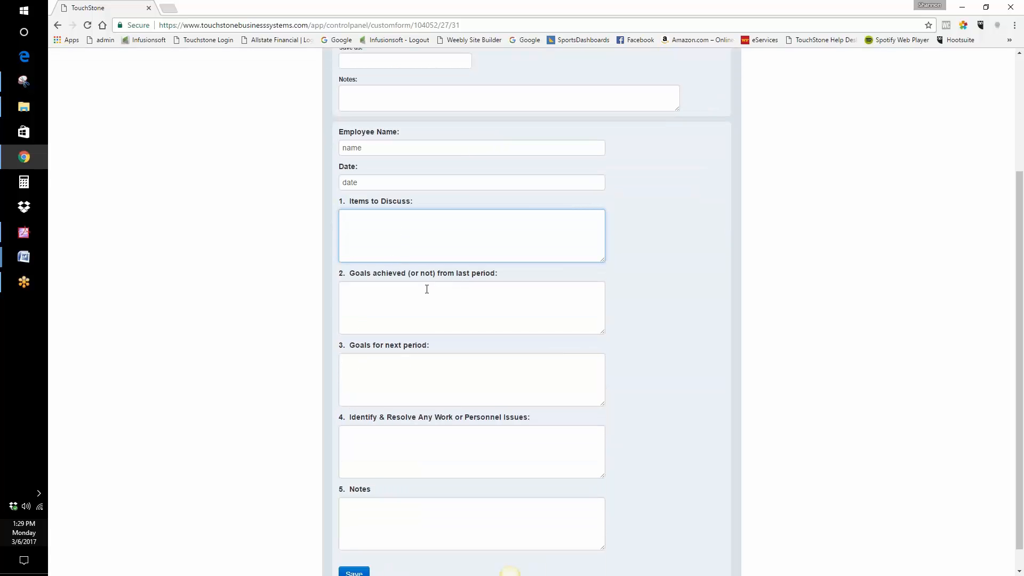
pyautogui.scroll(-1, 430, 293)
pyautogui.click(355, 552)
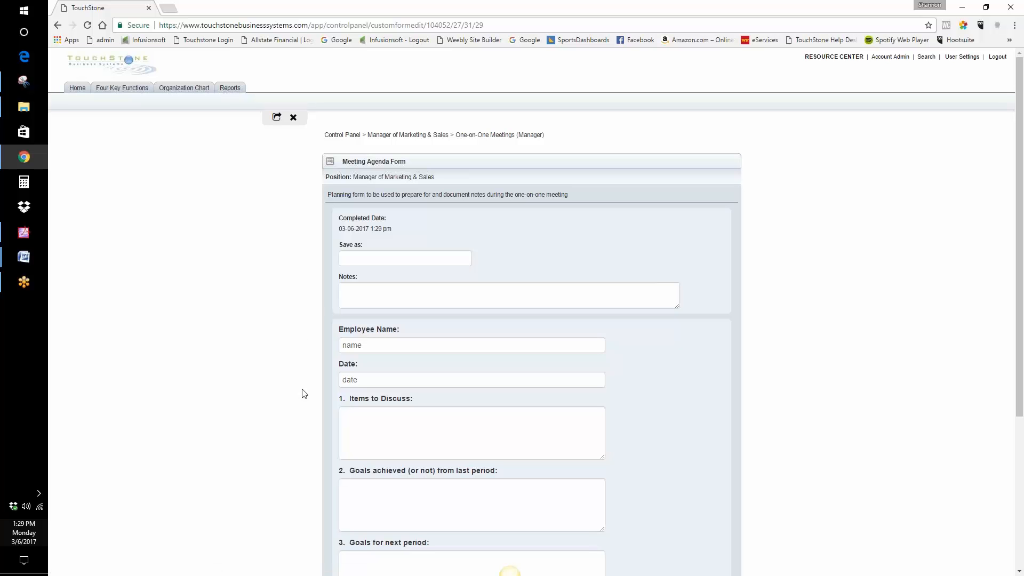
# Step: Print the completed Meeting Agenda Form to PDF, look over the PDF page, and return to the completed form
pyautogui.click(276, 119)
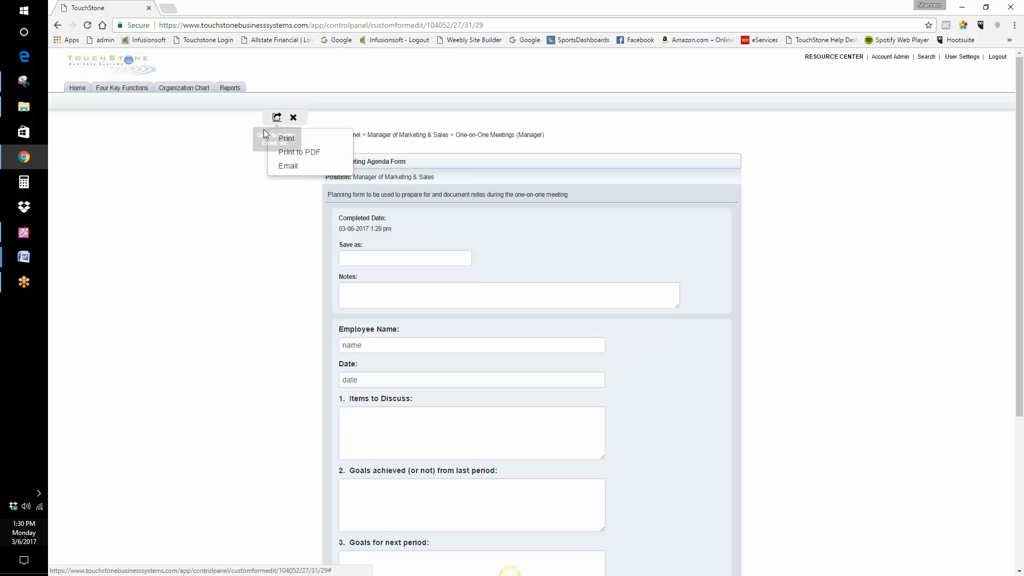
pyautogui.click(310, 154)
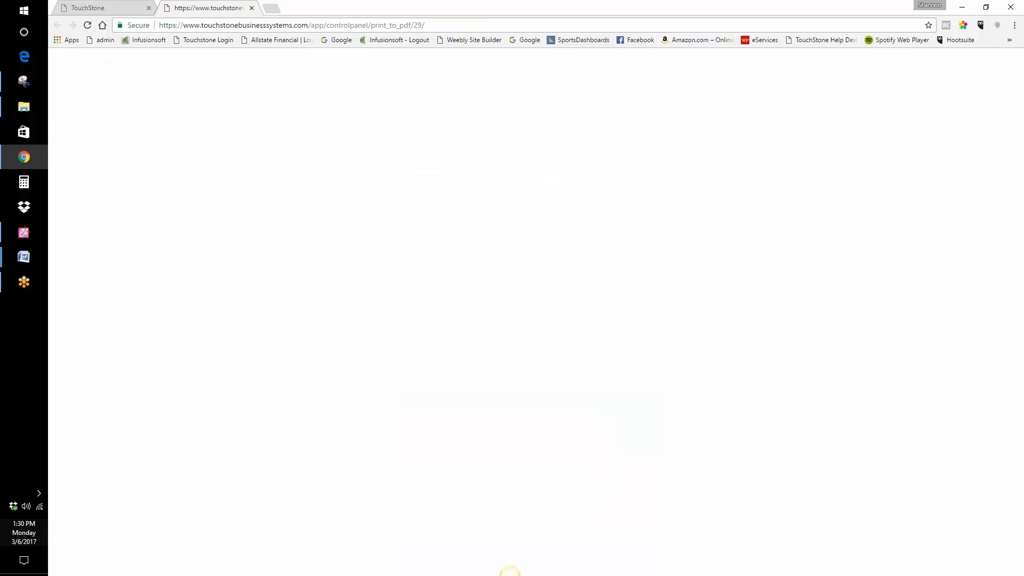
pyautogui.scroll(-2, 563, 283)
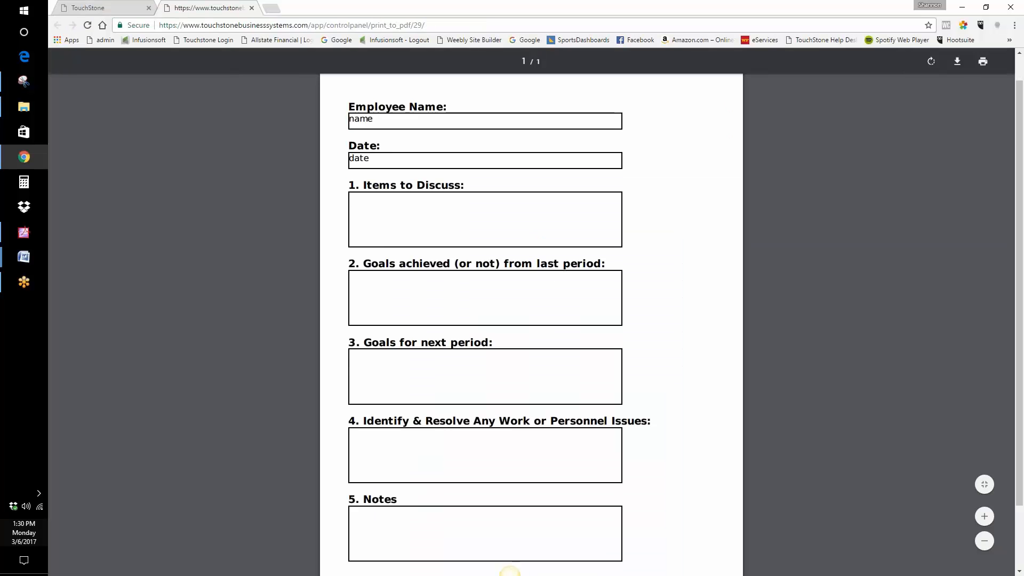
pyautogui.scroll(1, 571, 286)
pyautogui.scroll(1, 510, 572)
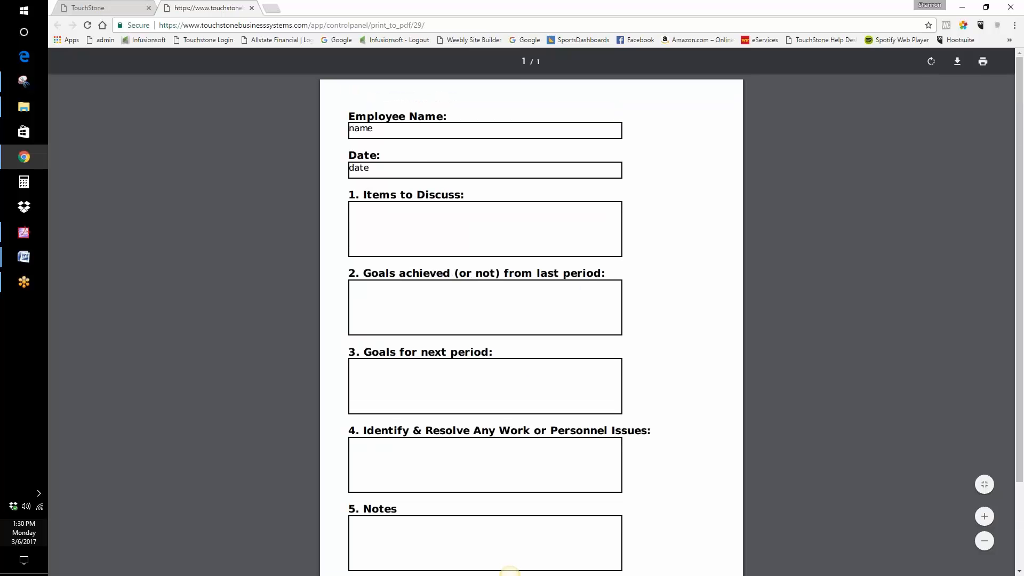
pyautogui.click(120, 9)
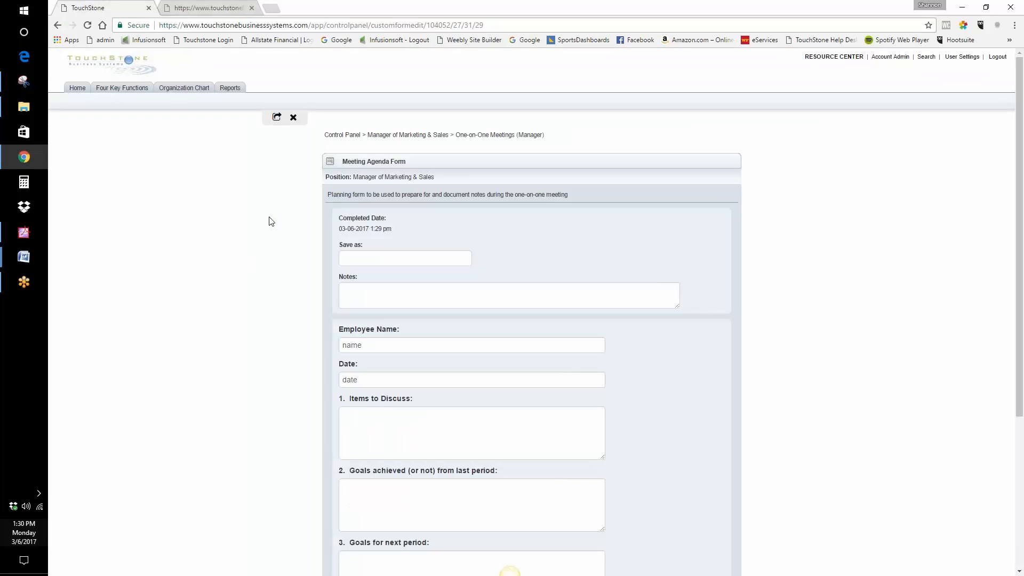